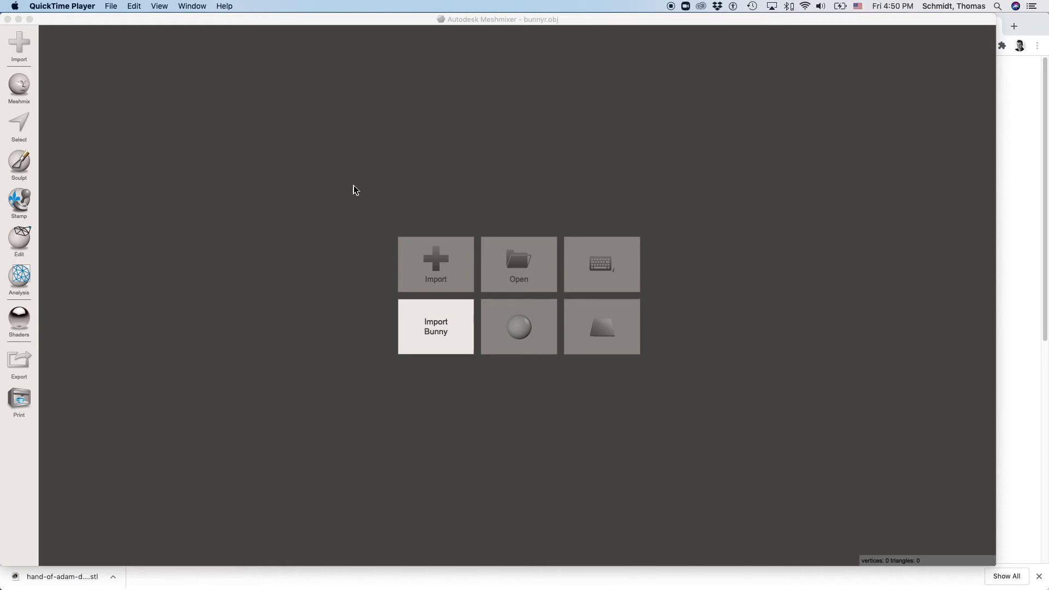
Import the built-in sample bunny mesh into the empty scene
click(439, 332)
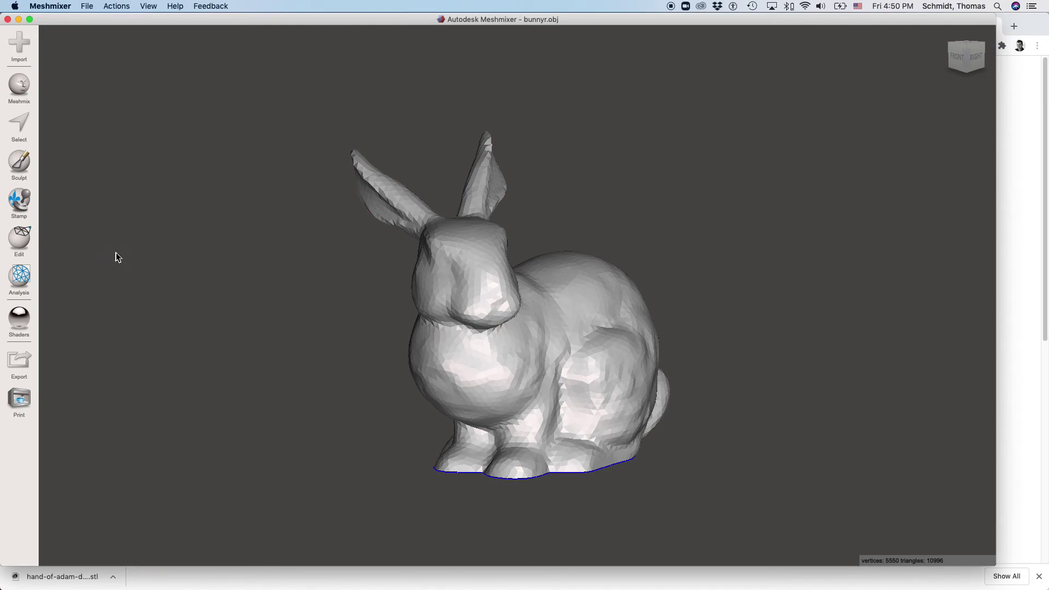
Try moving, rotating and scaling the bunny with the Transform manipulator, discarding the changes
click(24, 238)
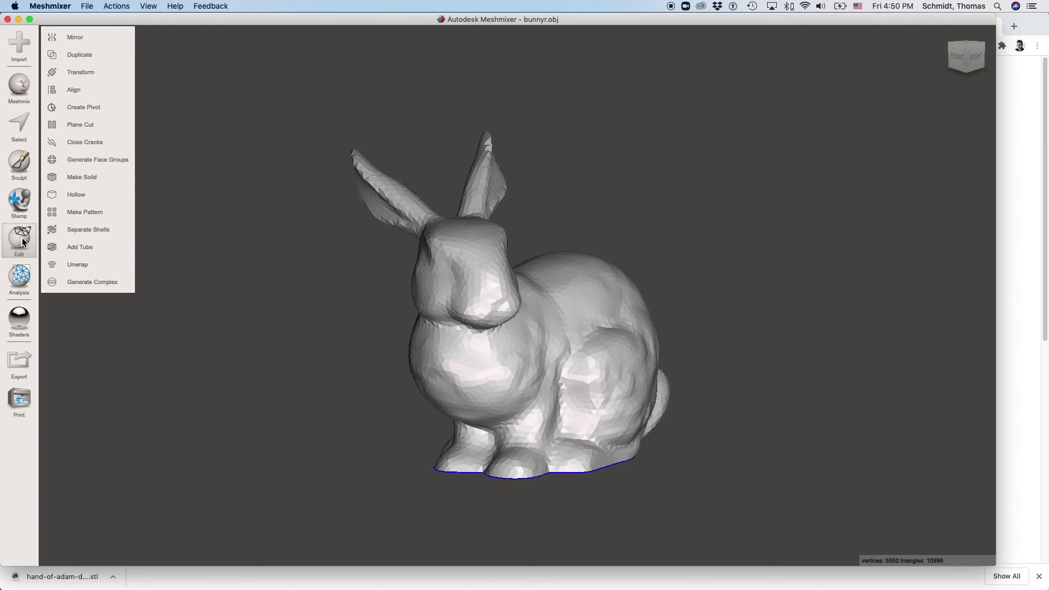
click(99, 72)
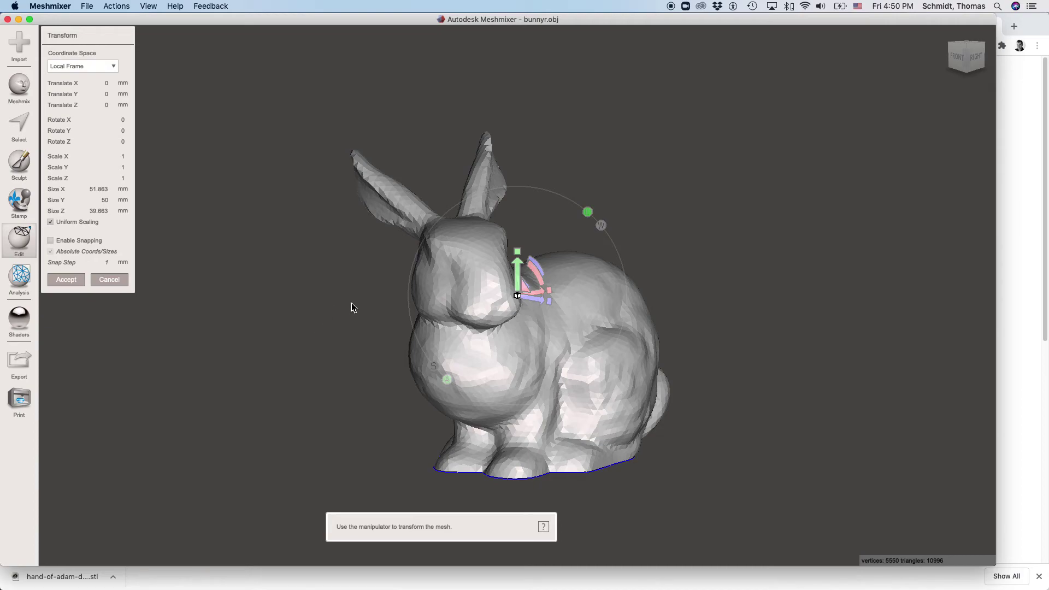
mouse_move(519, 262)
mouse_down()
mouse_move(520, 243)
mouse_move(519, 254)
mouse_up()
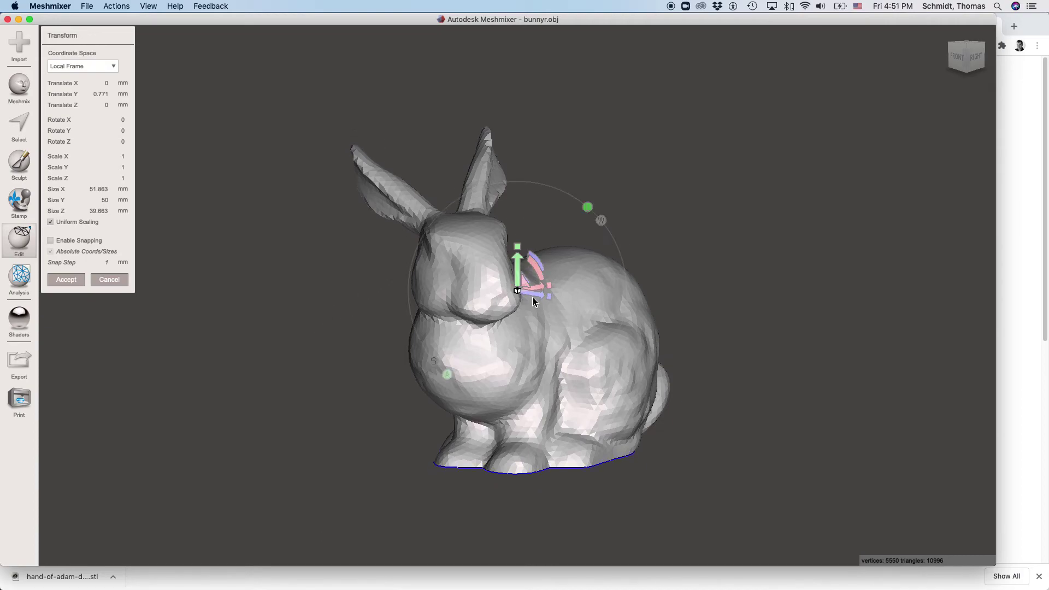
drag(533, 295, 556, 293)
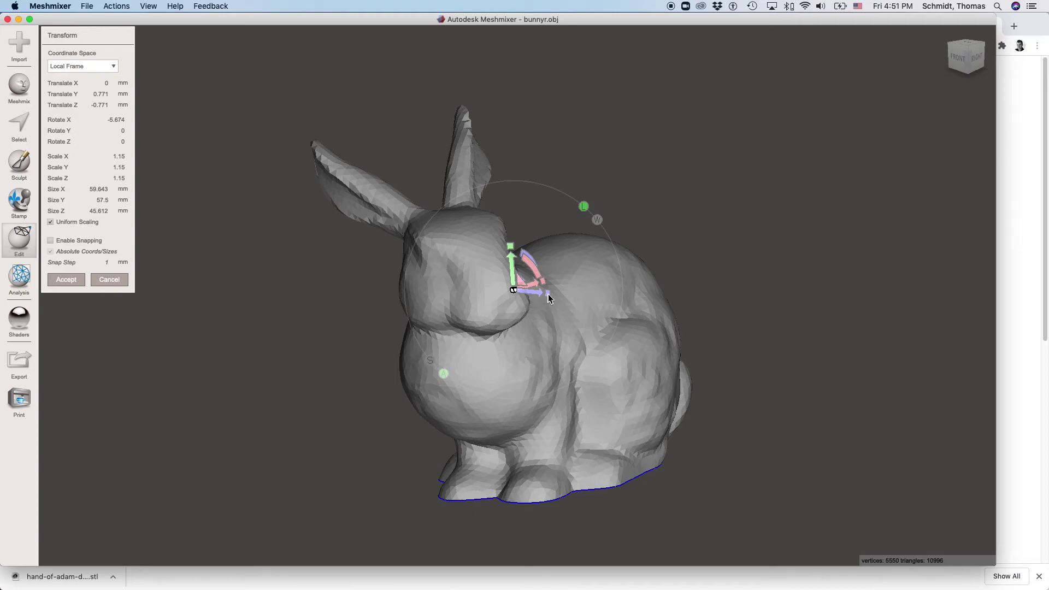
mouse_move(549, 298)
mouse_down()
mouse_move(567, 295)
mouse_move(547, 294)
mouse_up()
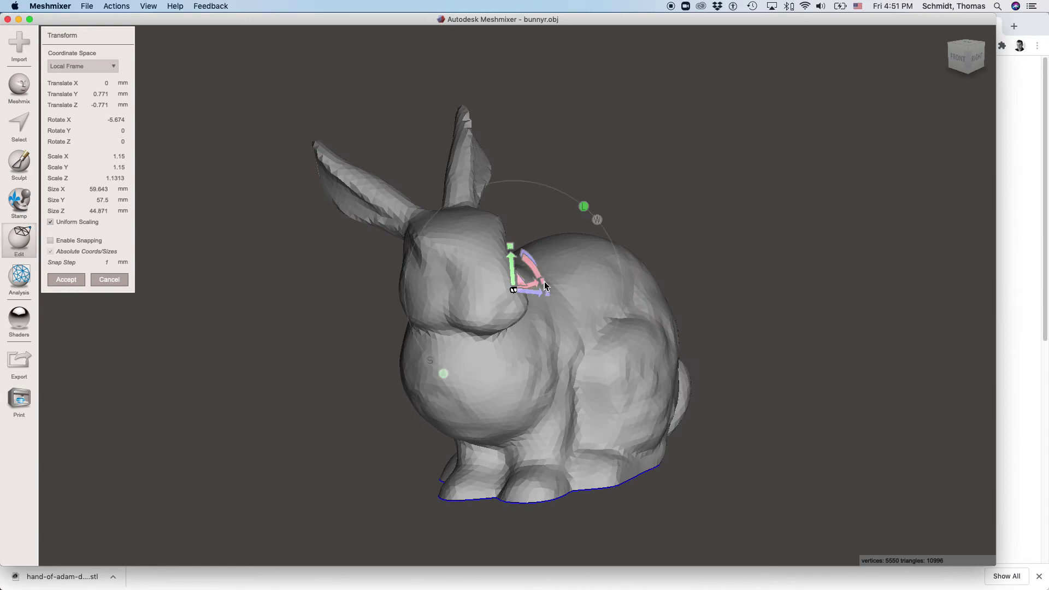
drag(512, 249, 511, 278)
right_drag(725, 419, 661, 415)
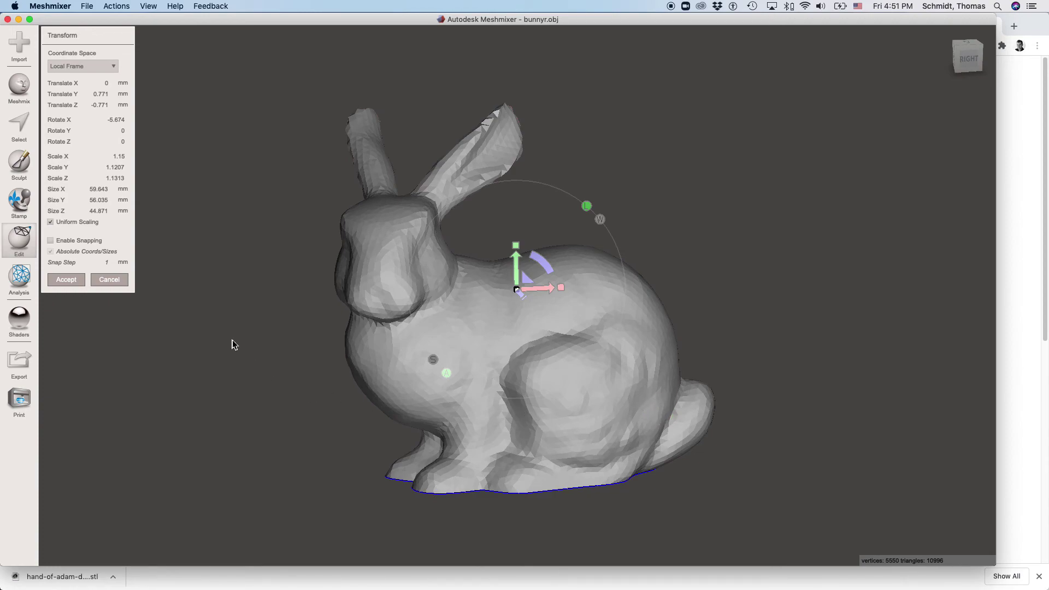
click(109, 279)
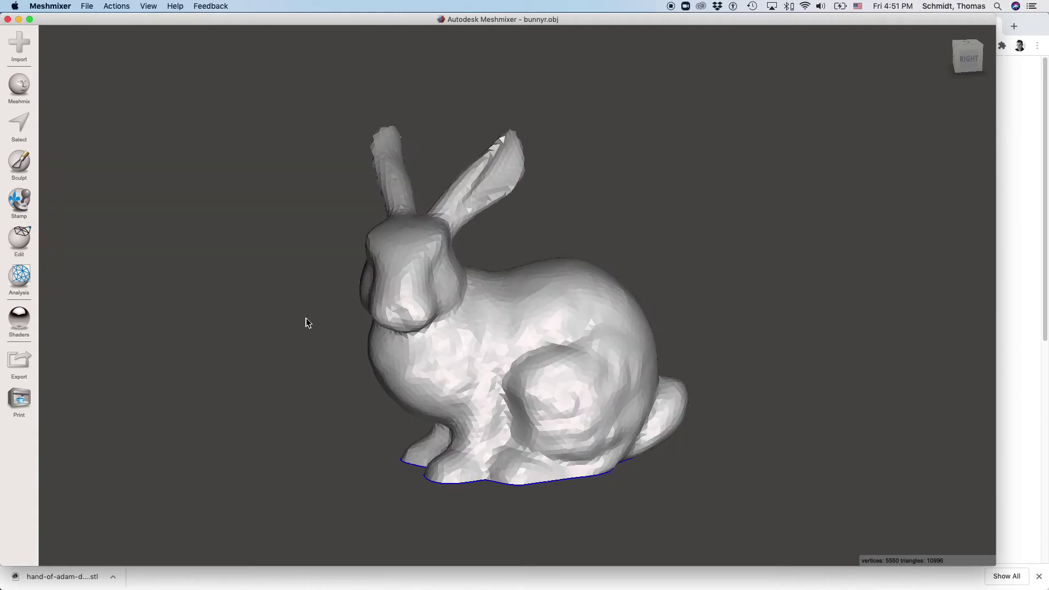
key(t)
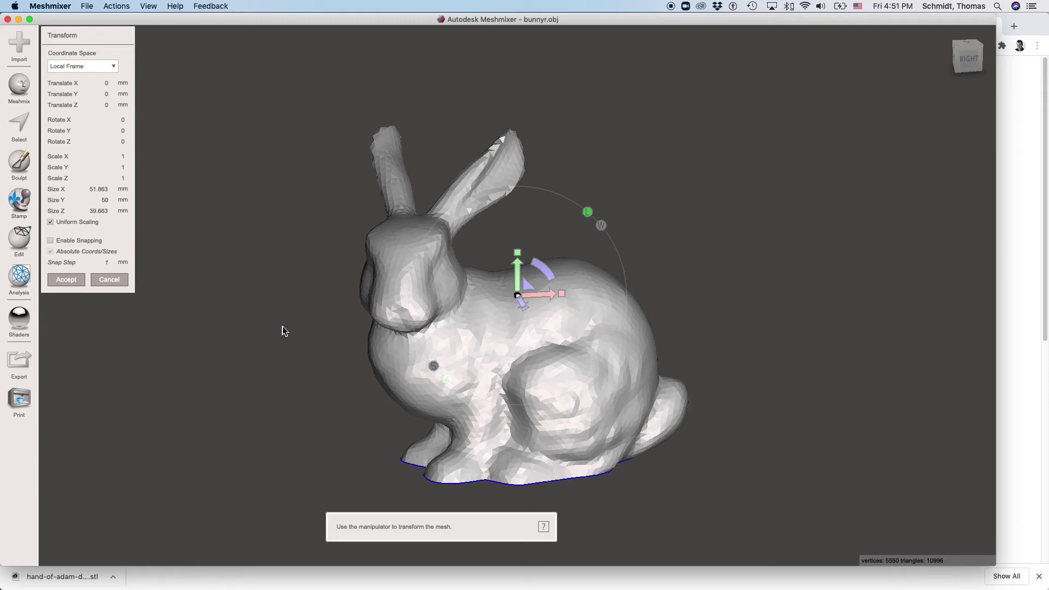
click(110, 279)
key(t)
click(122, 284)
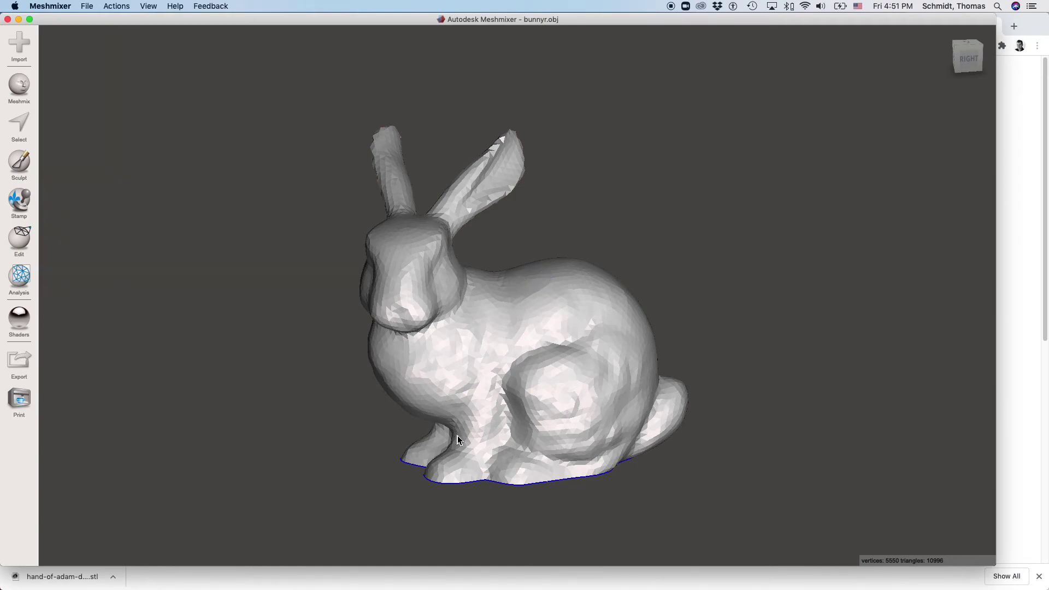
Examine the open underside of the bunny mesh from several angles and distances
right_drag(387, 413, 394, 334)
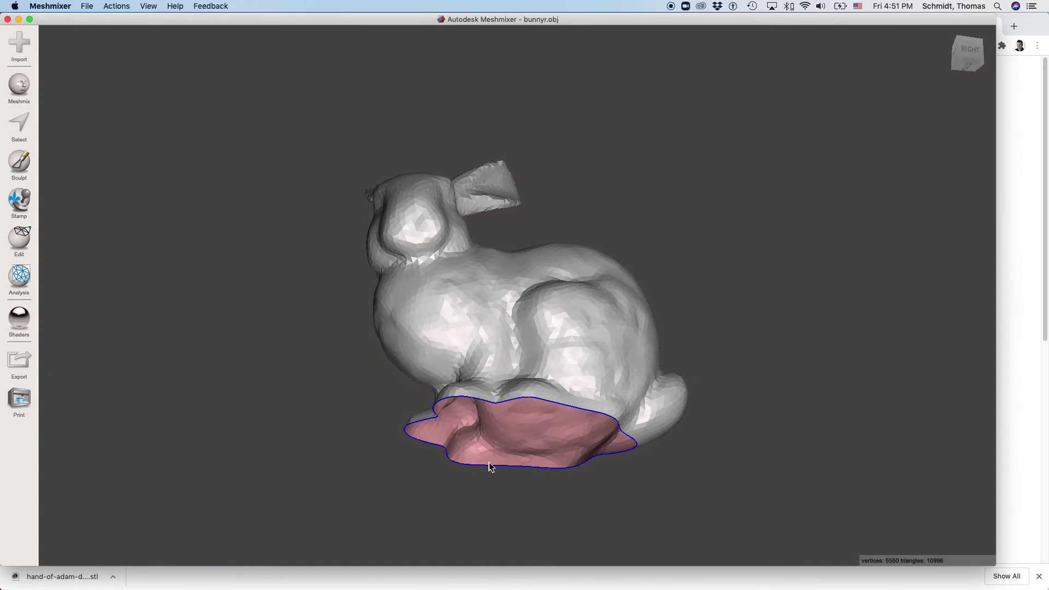
mouse_move(546, 451)
right_down()
mouse_move(541, 429)
mouse_move(564, 398)
mouse_move(534, 456)
right_up()
scroll(535, 459, down, 3)
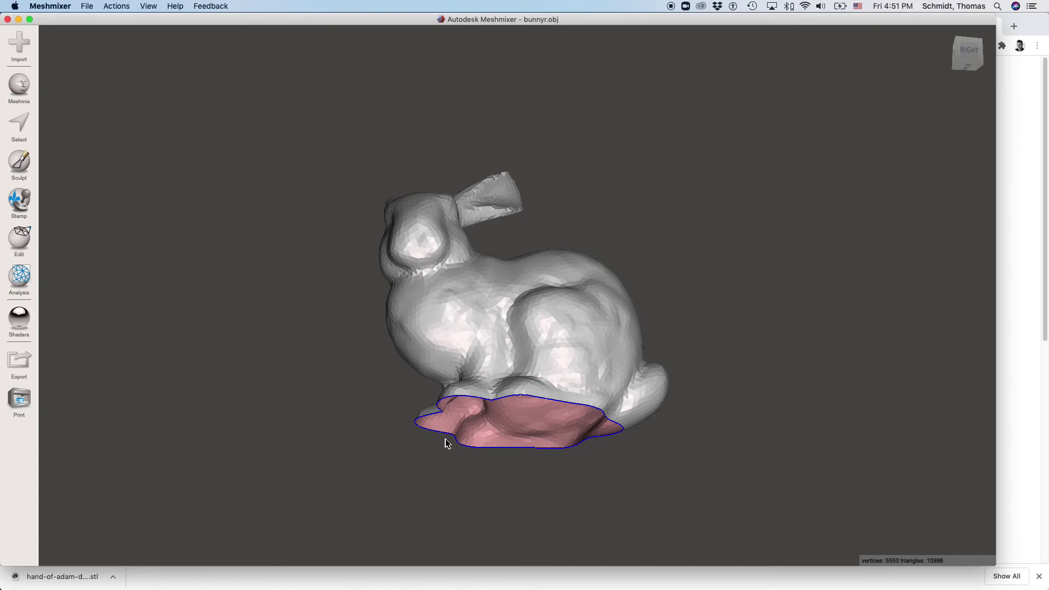
scroll(557, 445, up, 2)
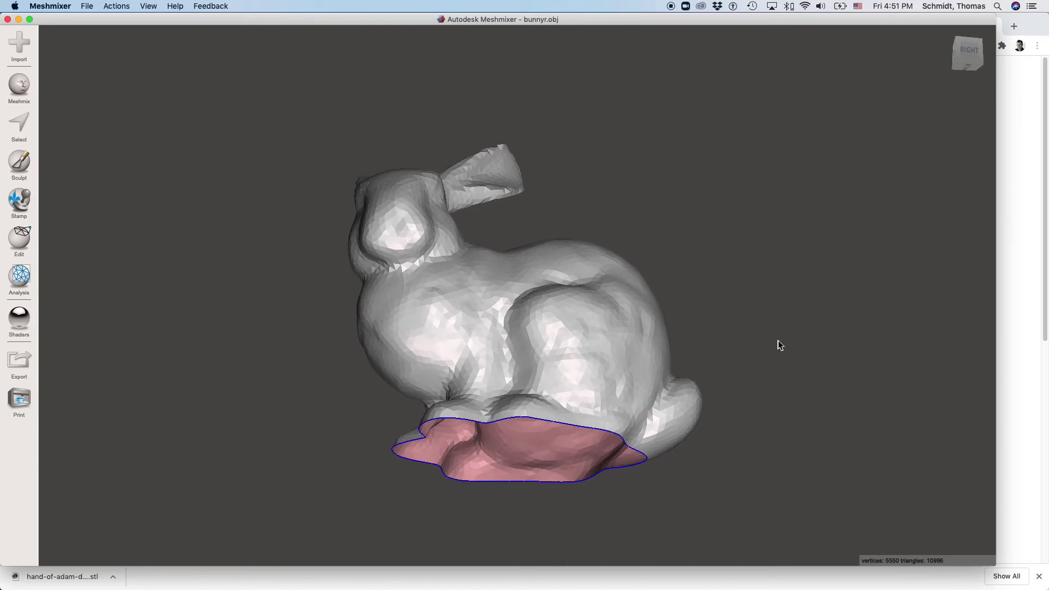
mouse_move(649, 321)
right_down()
mouse_move(632, 398)
mouse_move(640, 318)
right_up()
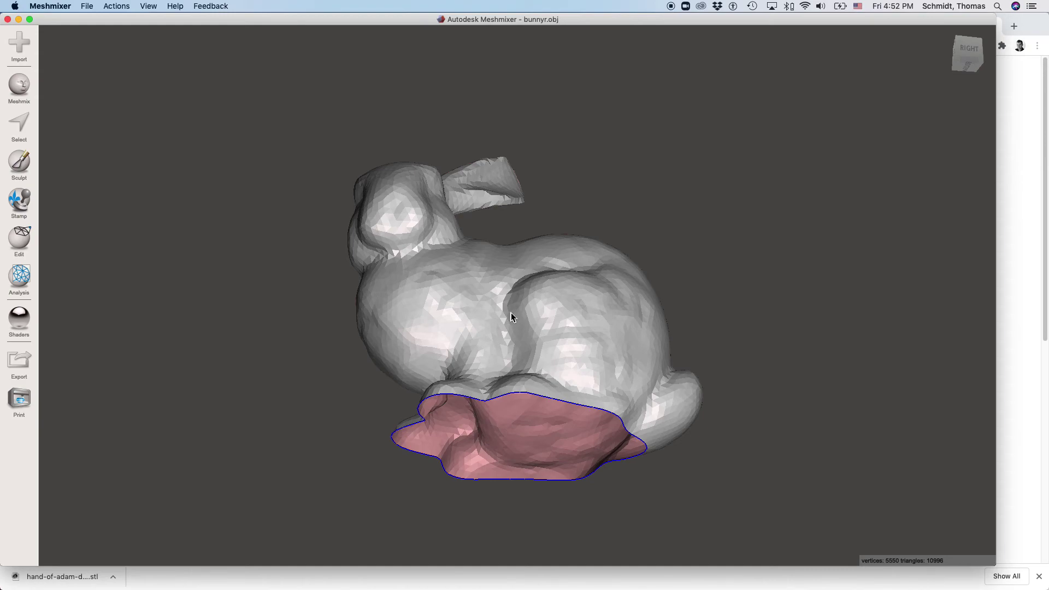
scroll(510, 313, up, 2)
right_drag(556, 290, 572, 351)
click(210, 290)
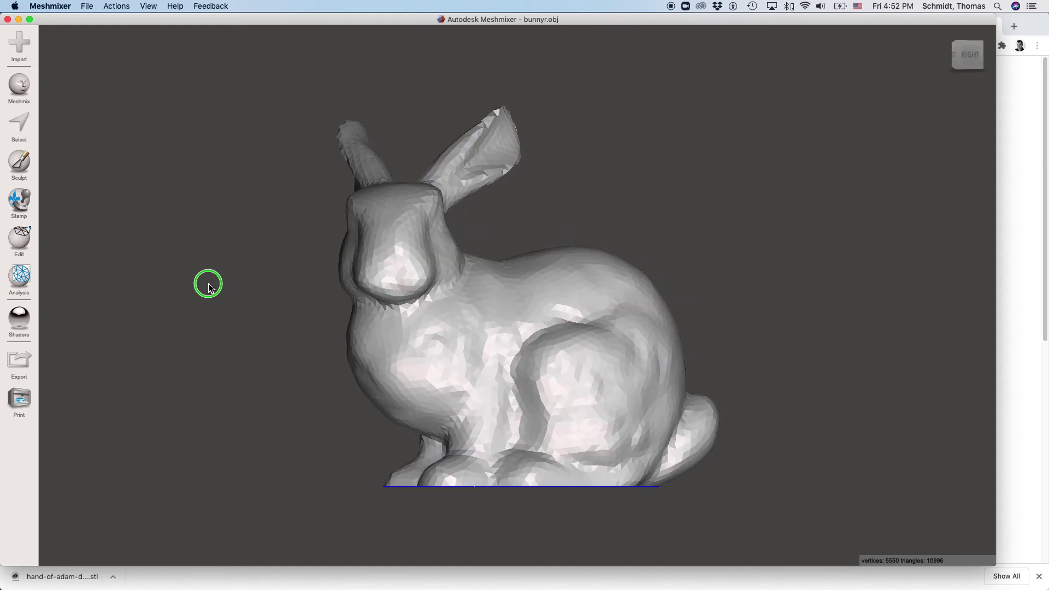
right_drag(210, 290, 208, 253)
Start Make Solid on the bunny and display its mesh as wireframe
click(19, 241)
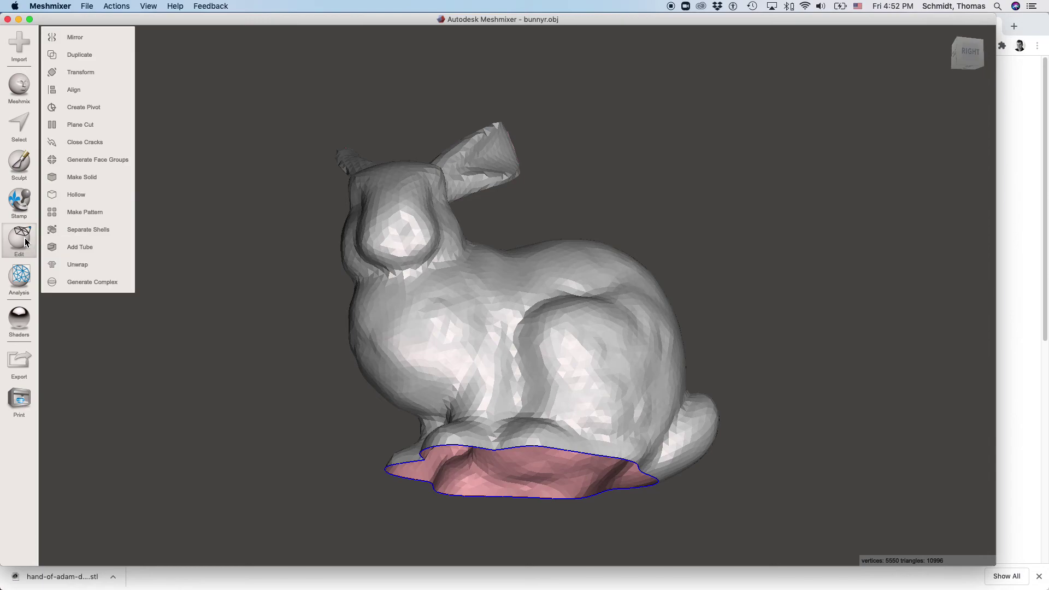
click(90, 181)
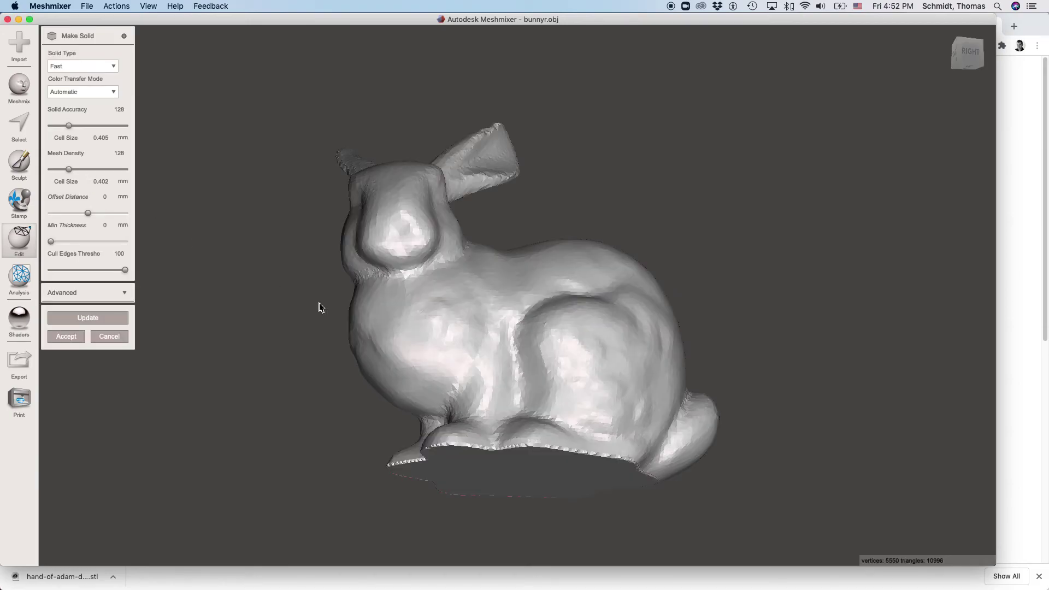
right_drag(539, 394, 548, 417)
key(w)
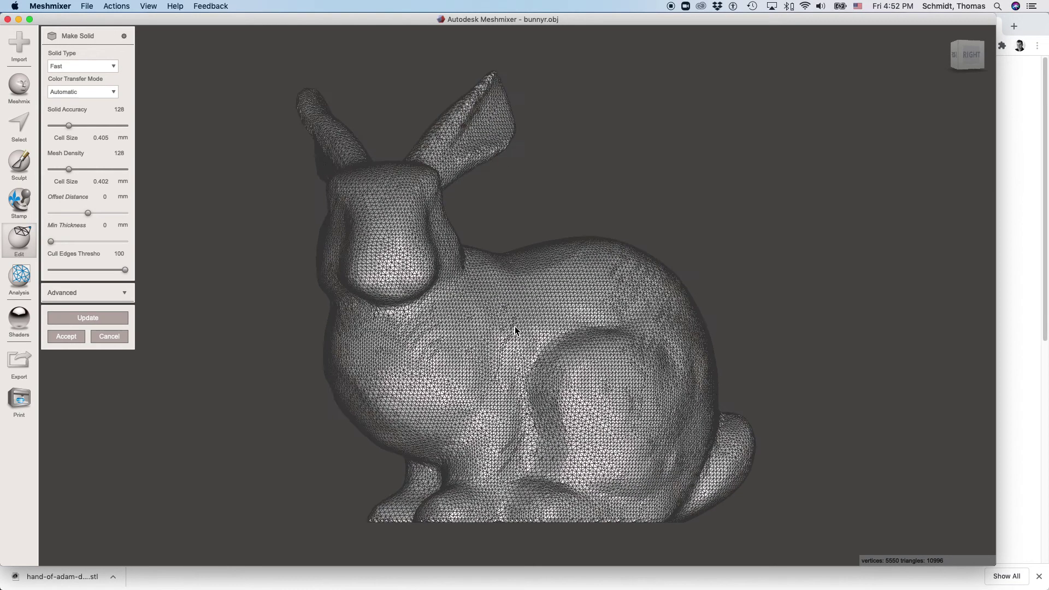
Set the Make Solid type to Accurate and the solid accuracy to 263, and update the solid bunny
scroll(515, 326, up, 5)
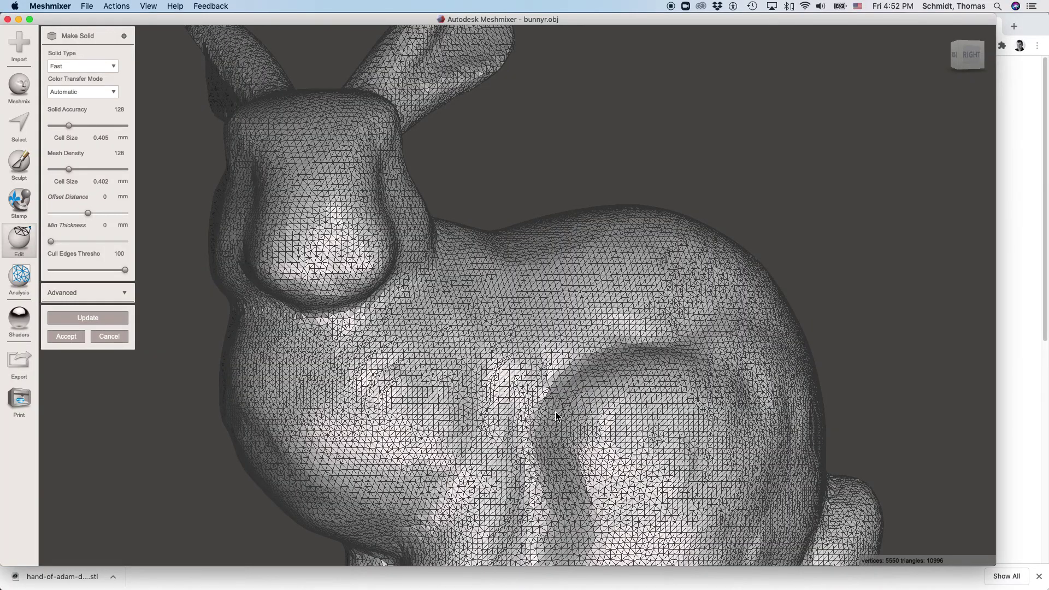
right_drag(572, 446, 532, 431)
scroll(532, 430, up, 2)
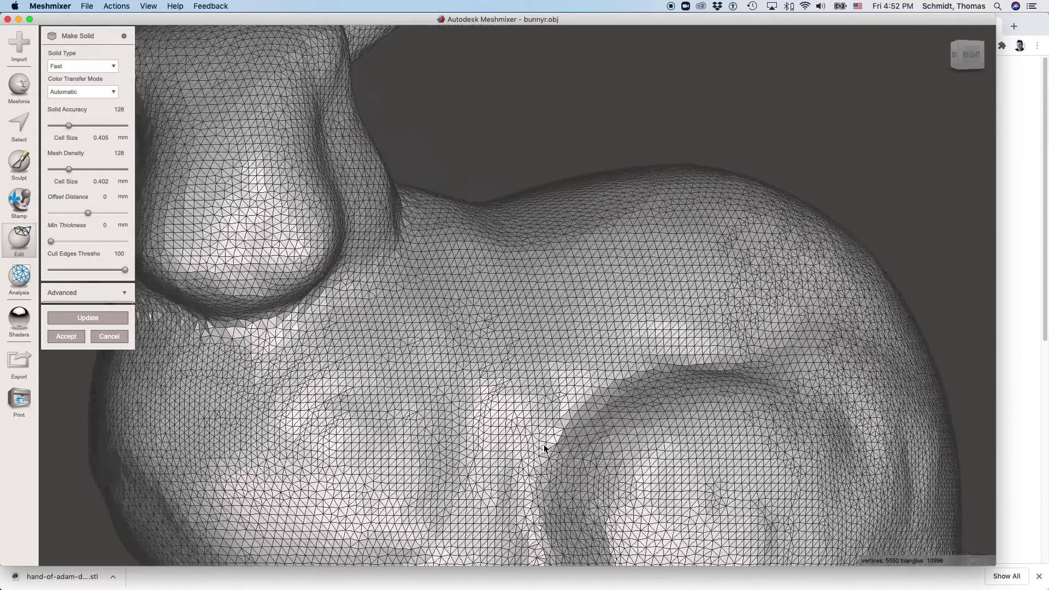
scroll(549, 450, down, 2)
scroll(546, 444, down, 6)
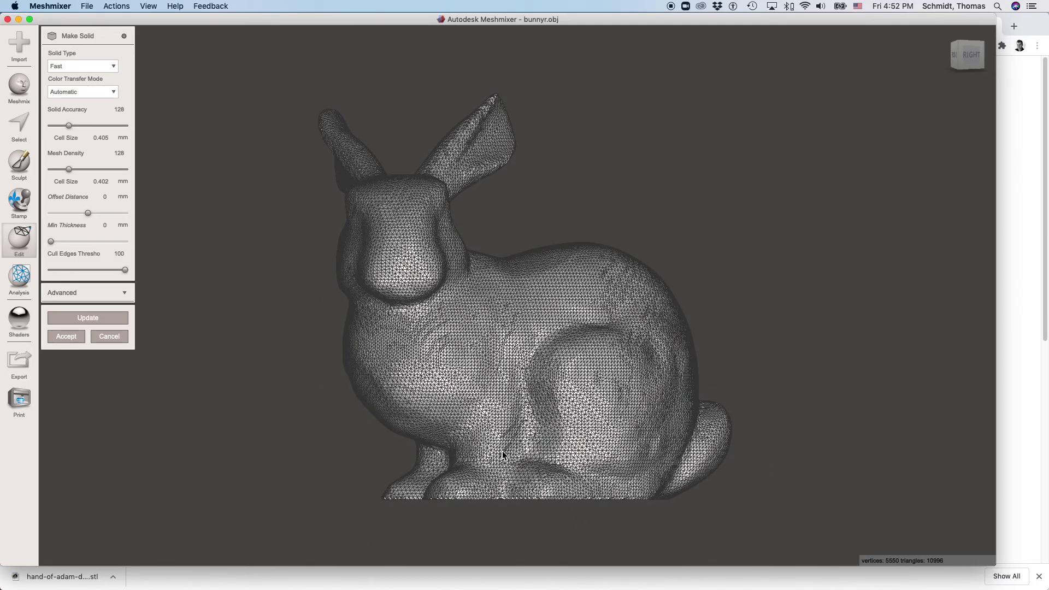
mouse_move(503, 412)
right_down()
mouse_move(497, 382)
mouse_move(486, 429)
mouse_move(489, 393)
mouse_move(494, 410)
right_up()
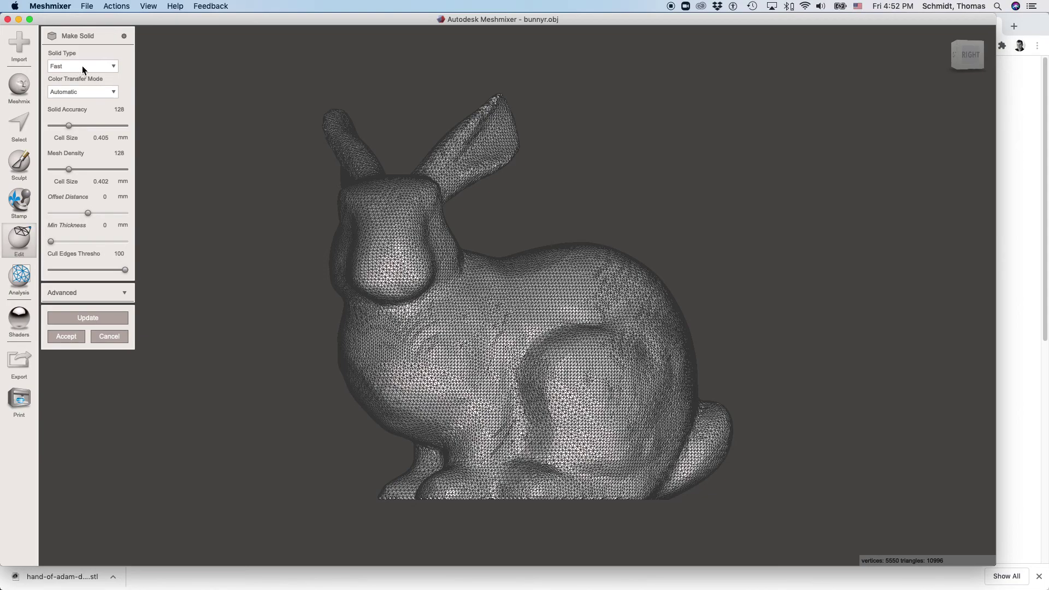
click(113, 67)
click(96, 99)
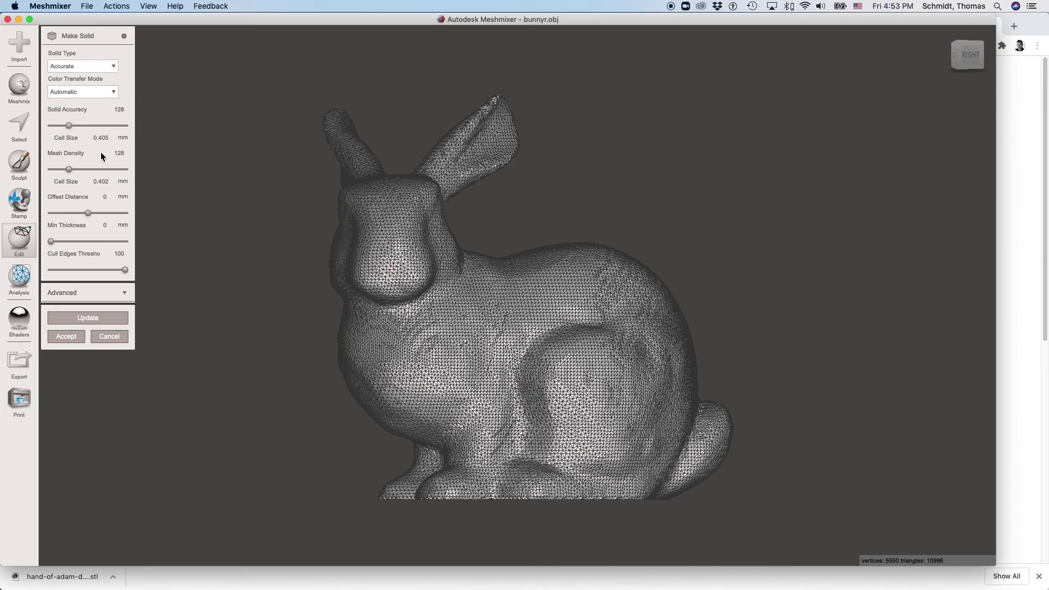
drag(70, 126, 90, 130)
scroll(571, 456, up, 2)
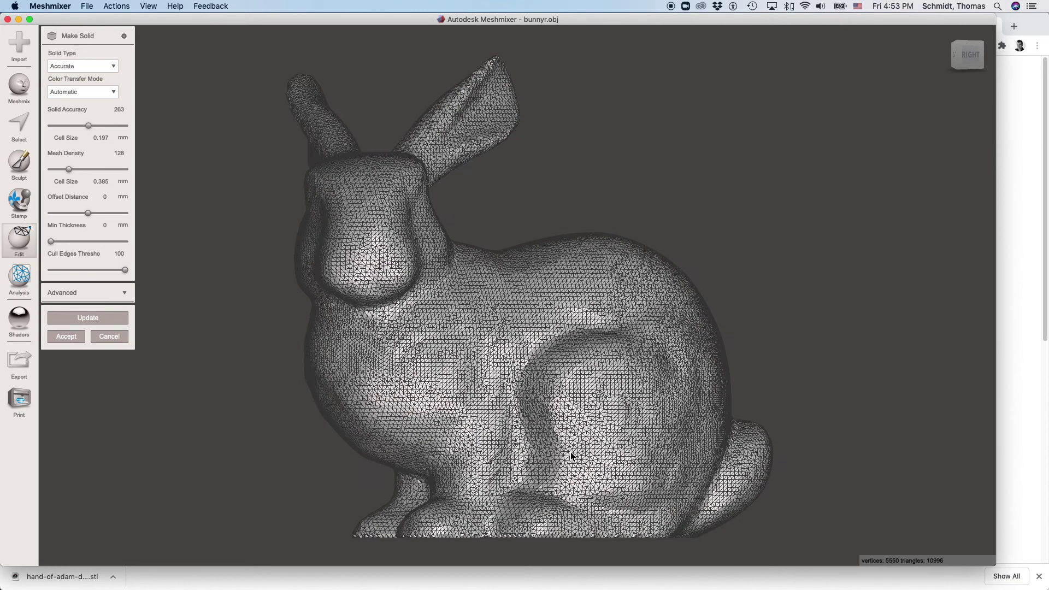
scroll(570, 456, up, 2)
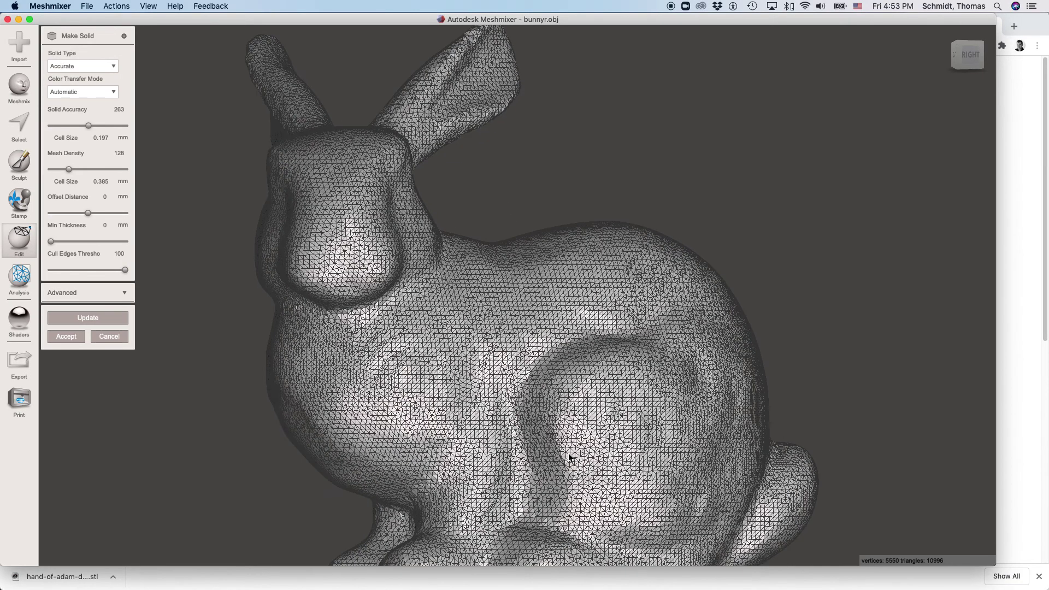
click(88, 318)
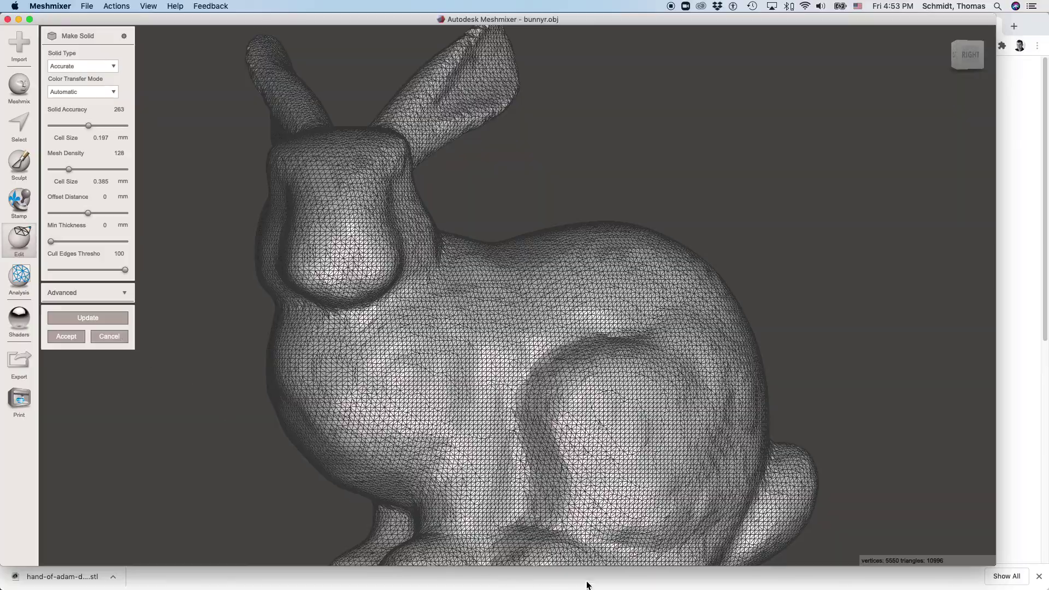
Check the recomputed bunny mesh and its closed base, and accept the Make Solid result
scroll(543, 472, up, 3)
right_drag(544, 473, 538, 429)
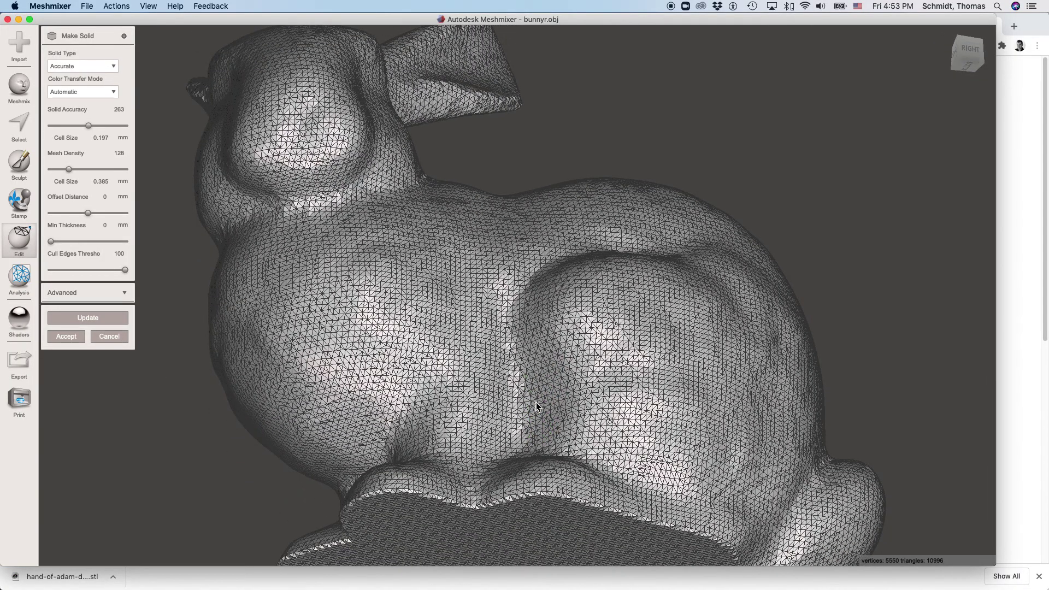
scroll(536, 399, up, 5)
scroll(517, 436, down, 8)
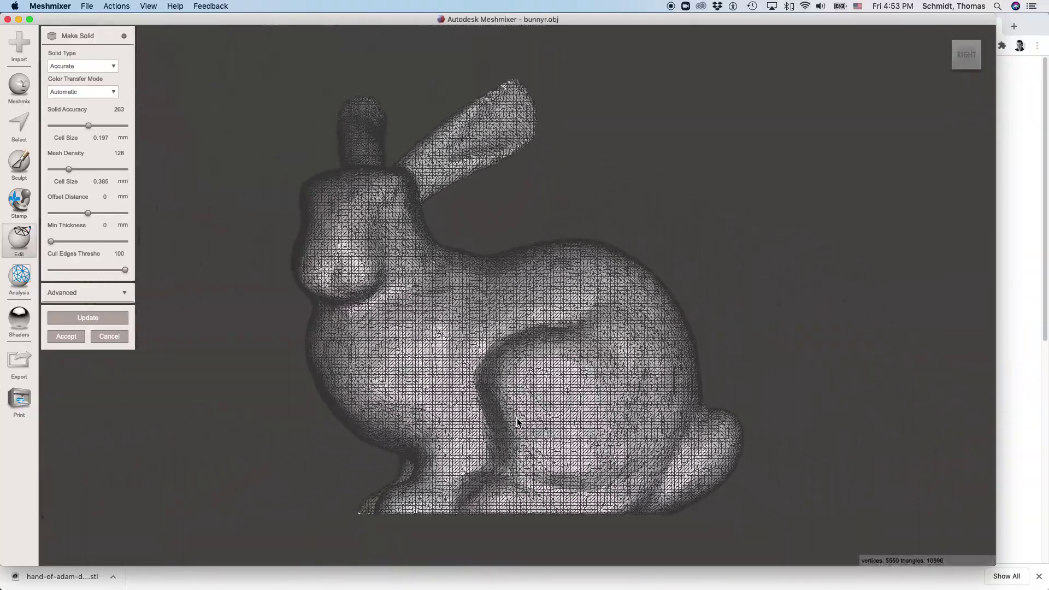
right_drag(381, 328, 411, 327)
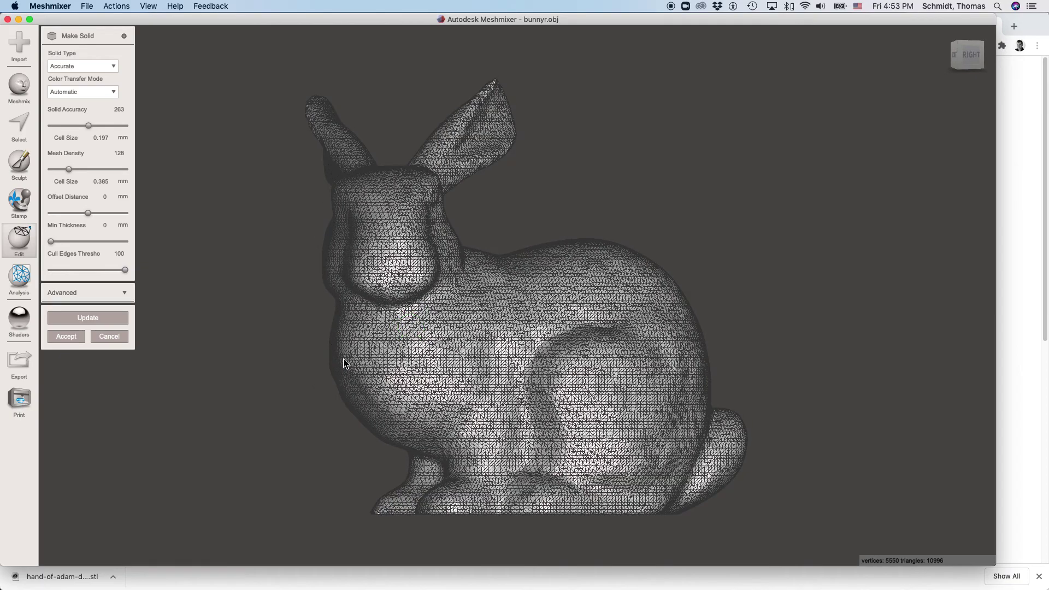
click(59, 337)
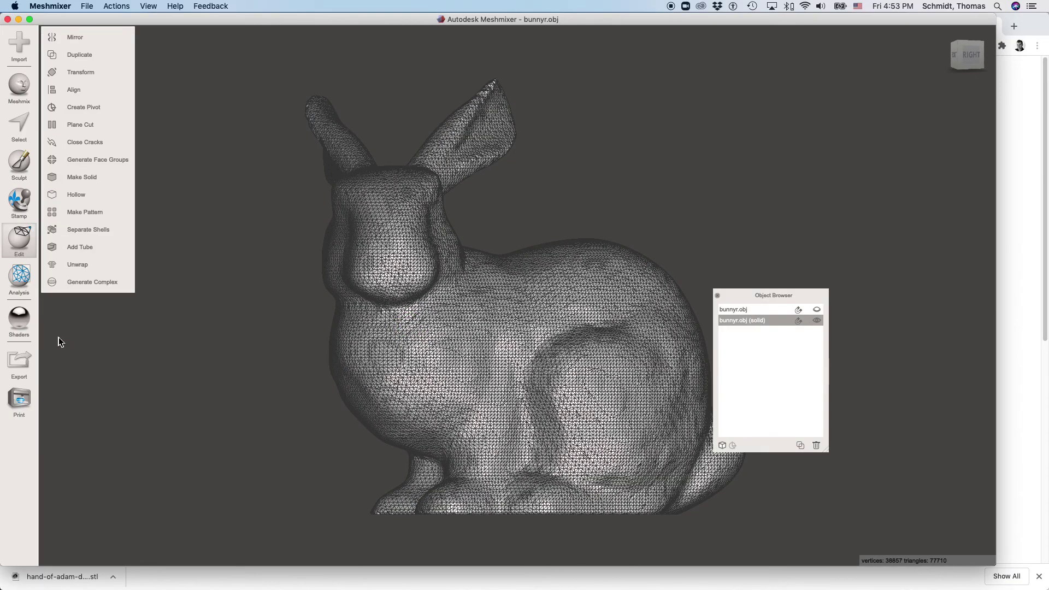
Export the solid bunny in STL Binary Format as Bunny-test1 to the Misc Downloads folder
right_drag(247, 327, 223, 347)
right_drag(416, 363, 481, 344)
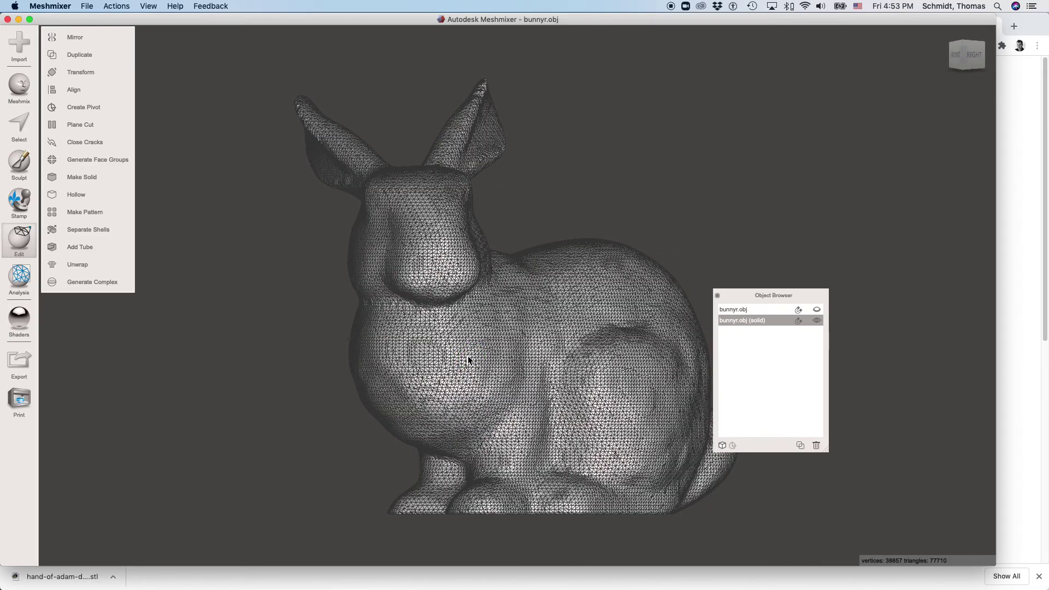
click(87, 6)
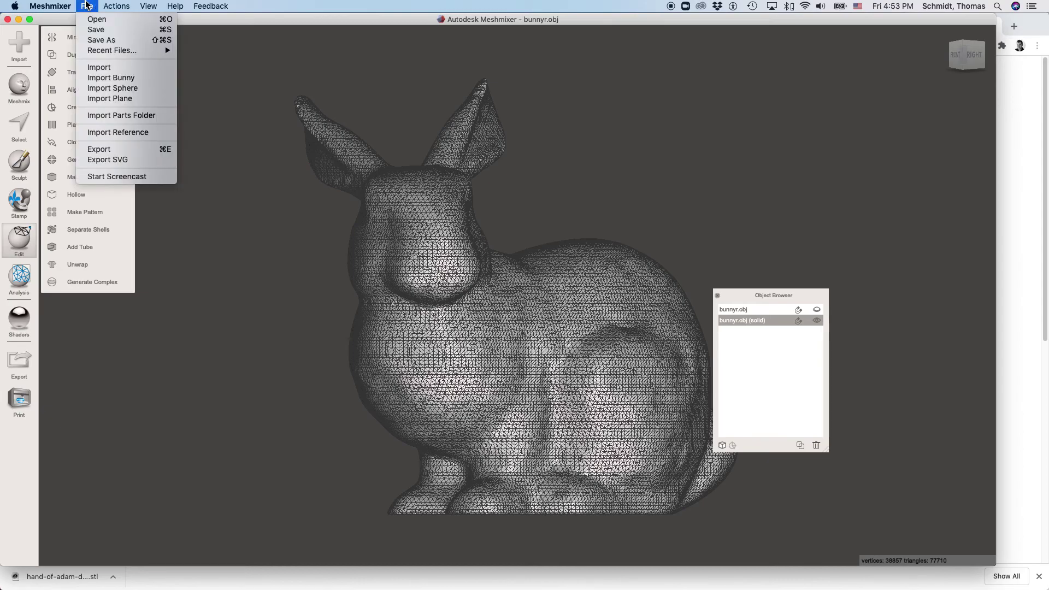
click(139, 150)
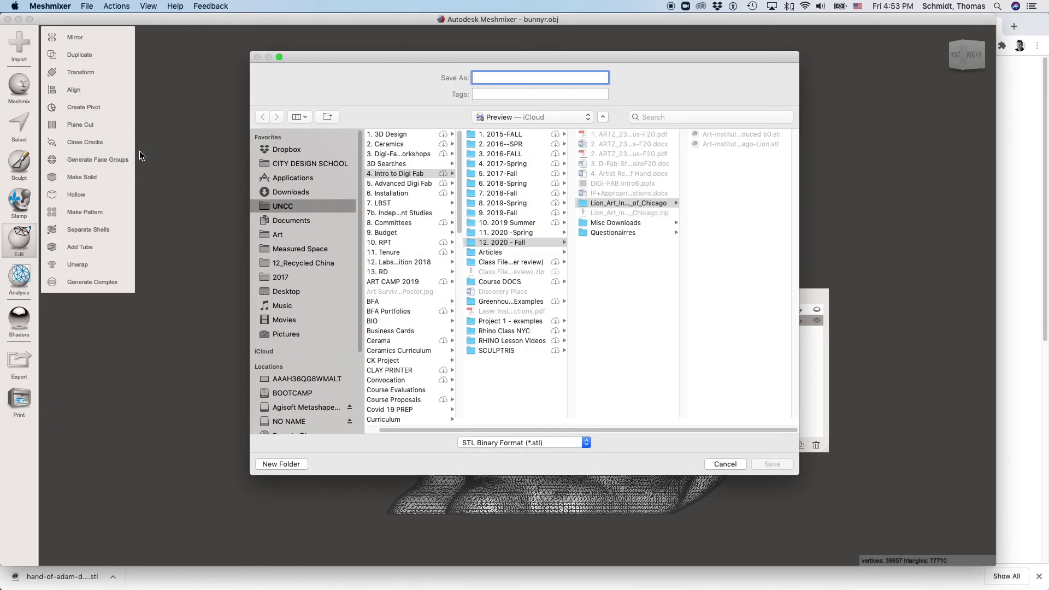
text(Bun)
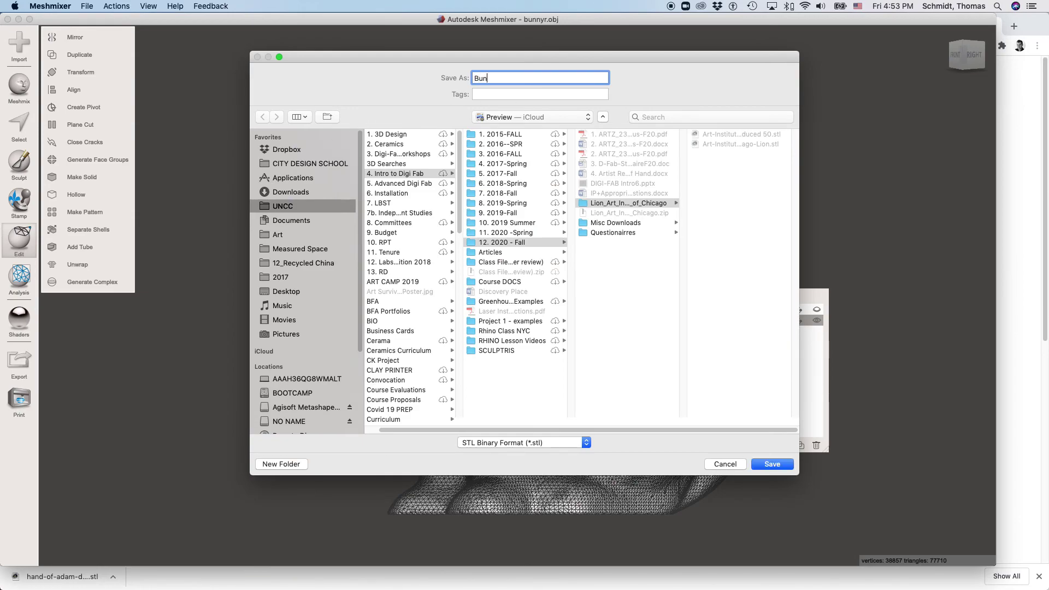
text(ny-test1)
click(622, 224)
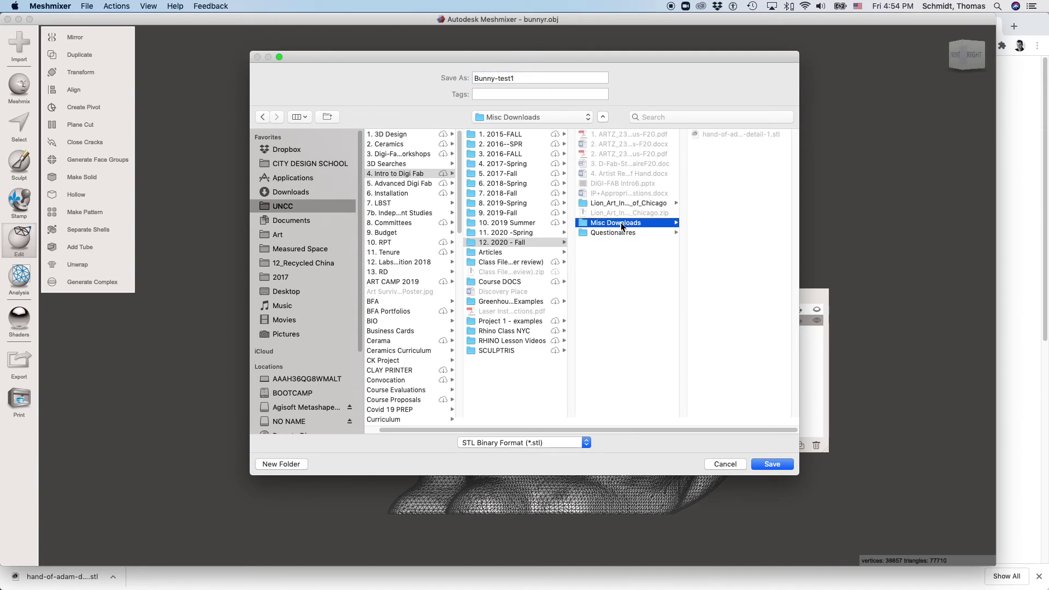
click(772, 464)
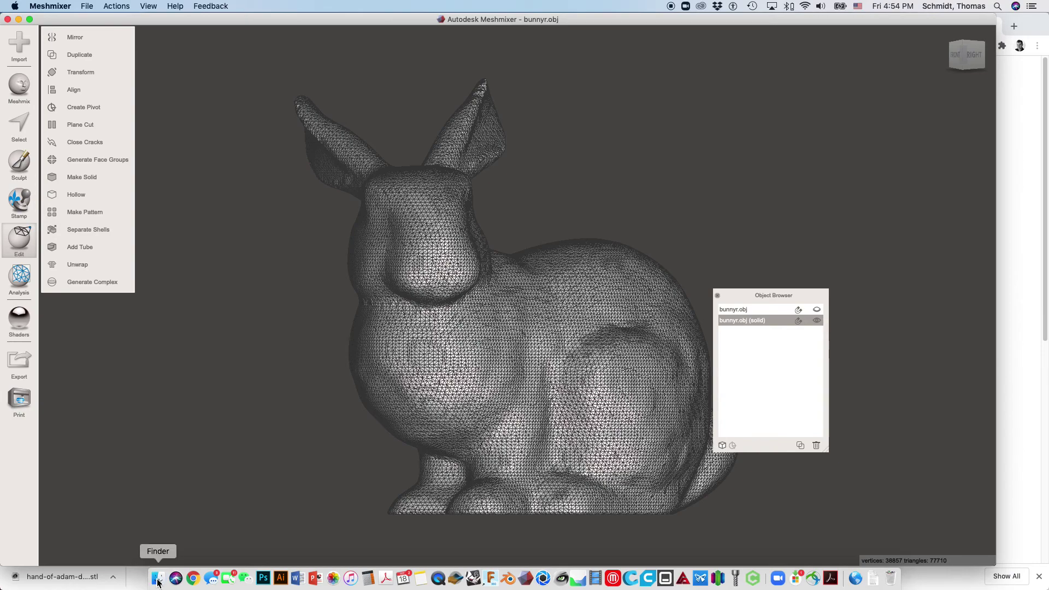
In Finder, check the size of Bunny-test1.stl in UNCC > 4. Intro to Digi Fab > 12. 2020 - Fall > Misc Downloads, and return to Meshmixer
click(158, 580)
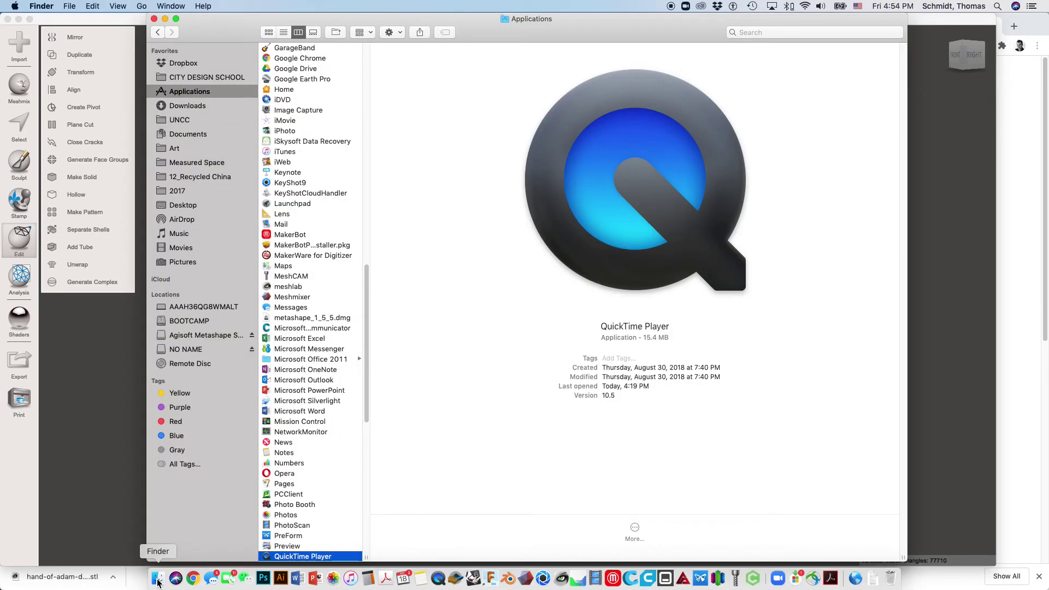
click(207, 120)
click(315, 91)
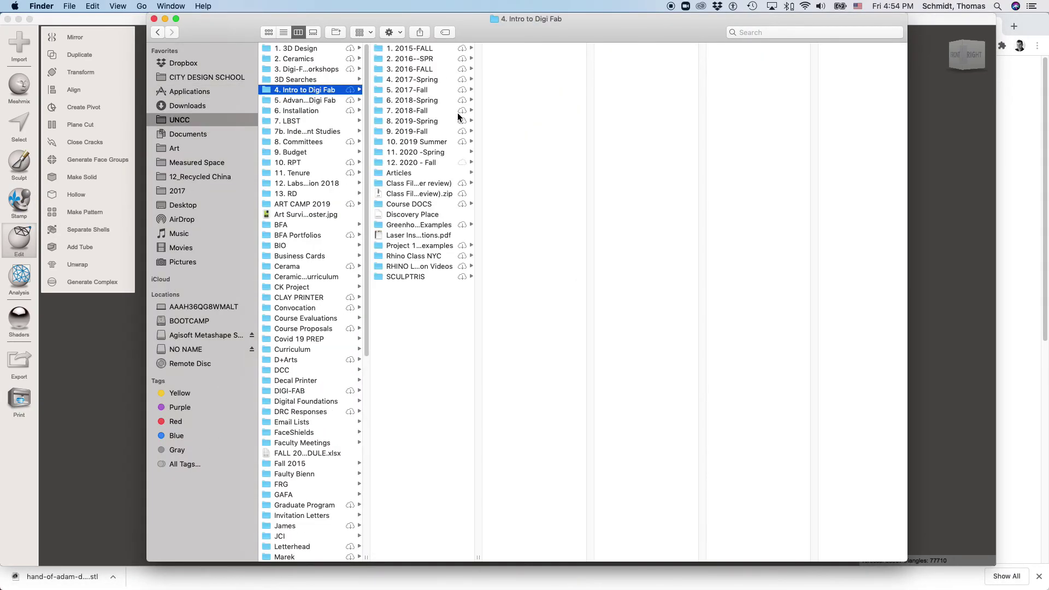
click(415, 163)
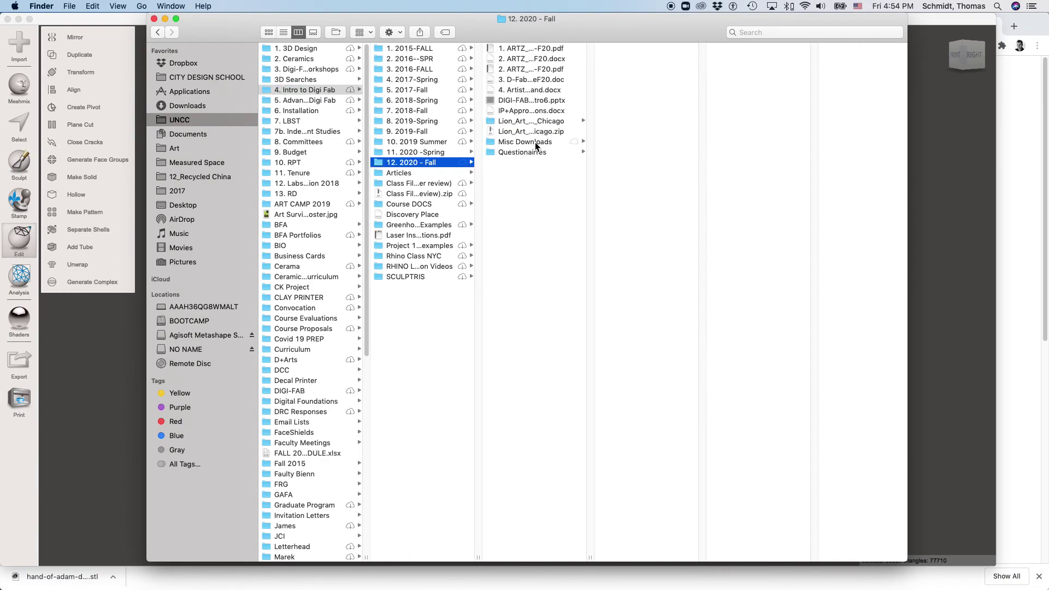
click(536, 142)
click(628, 50)
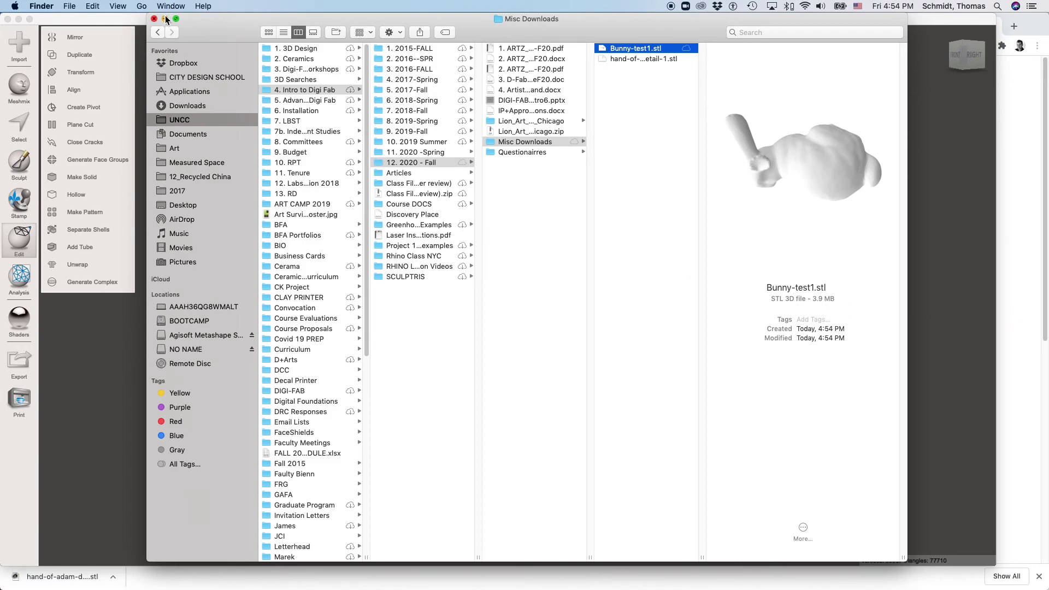
click(125, 24)
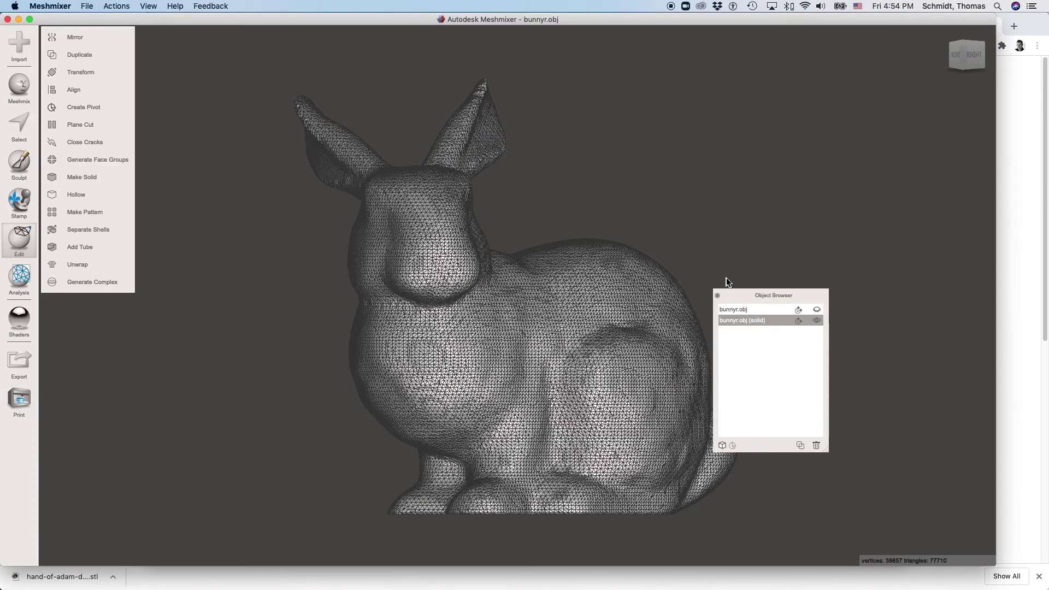
Move the Object Browser clear of the bunny and update Make Solid with type Accurate, solid accuracy 486 and mesh density 311
drag(747, 295, 911, 263)
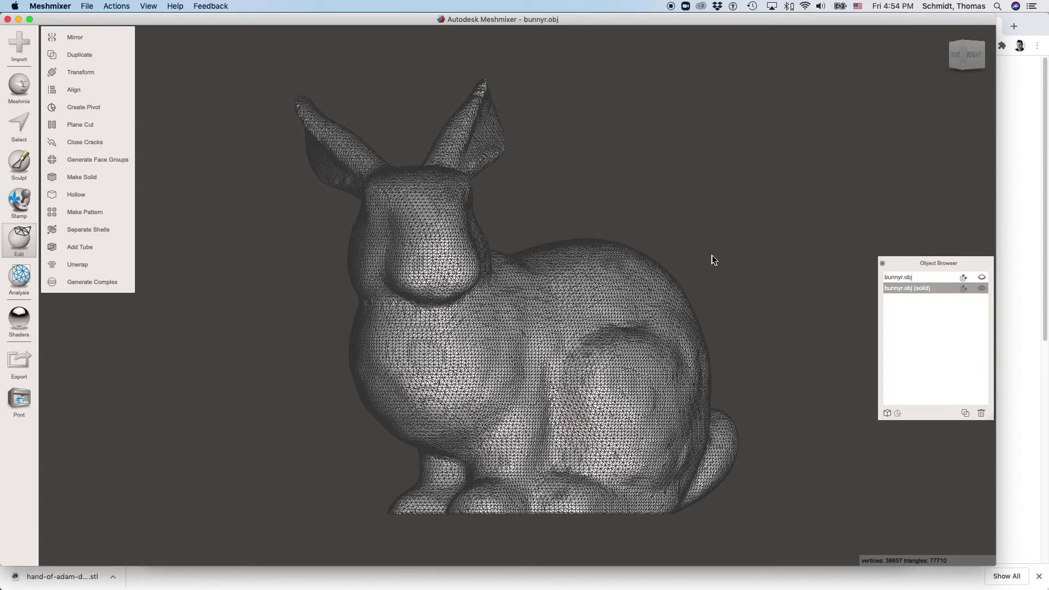
click(85, 178)
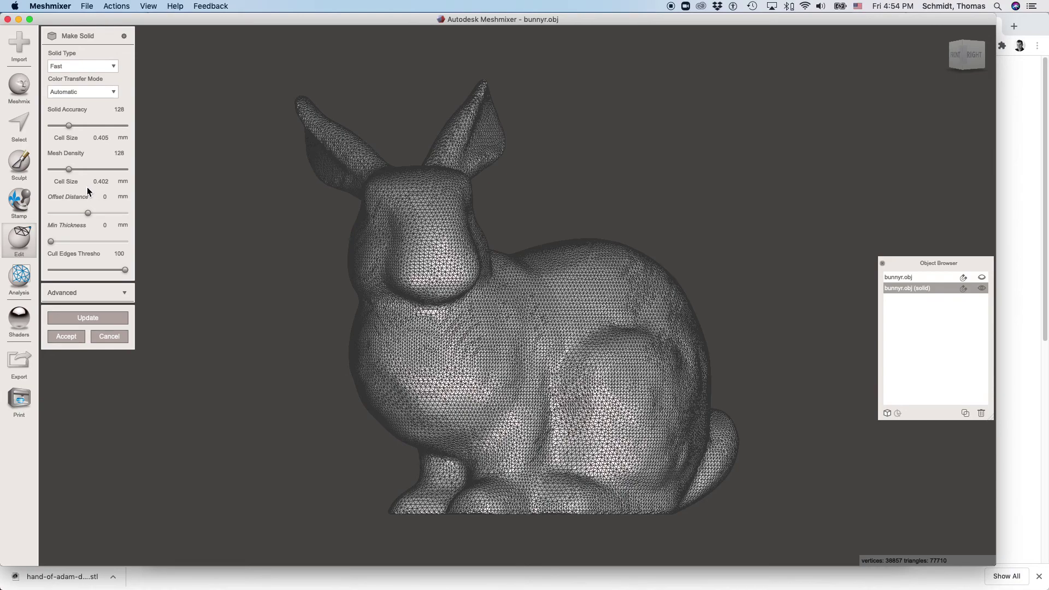
click(107, 66)
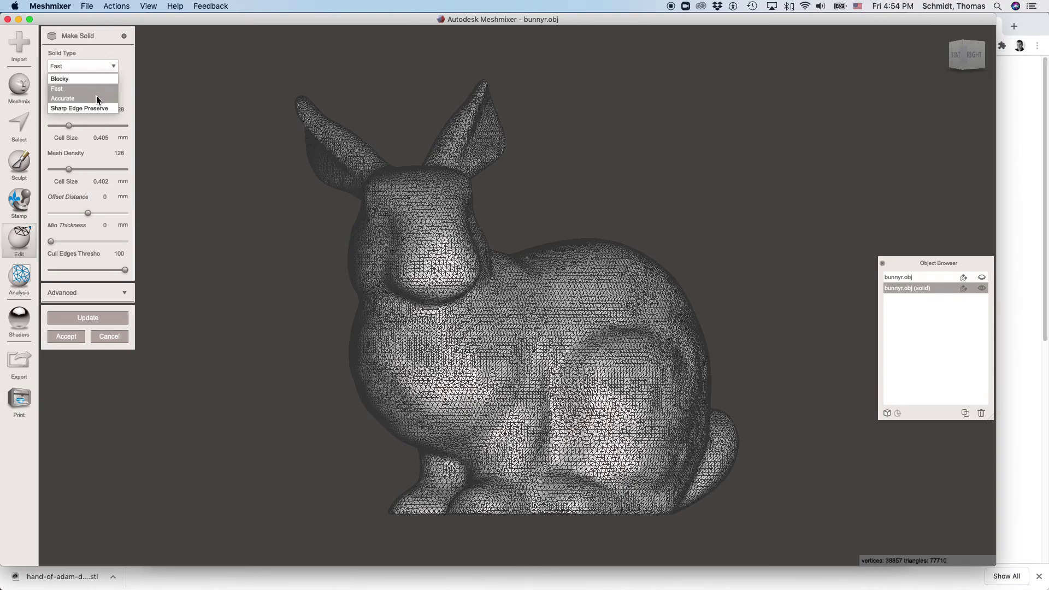
click(97, 99)
drag(70, 125, 124, 133)
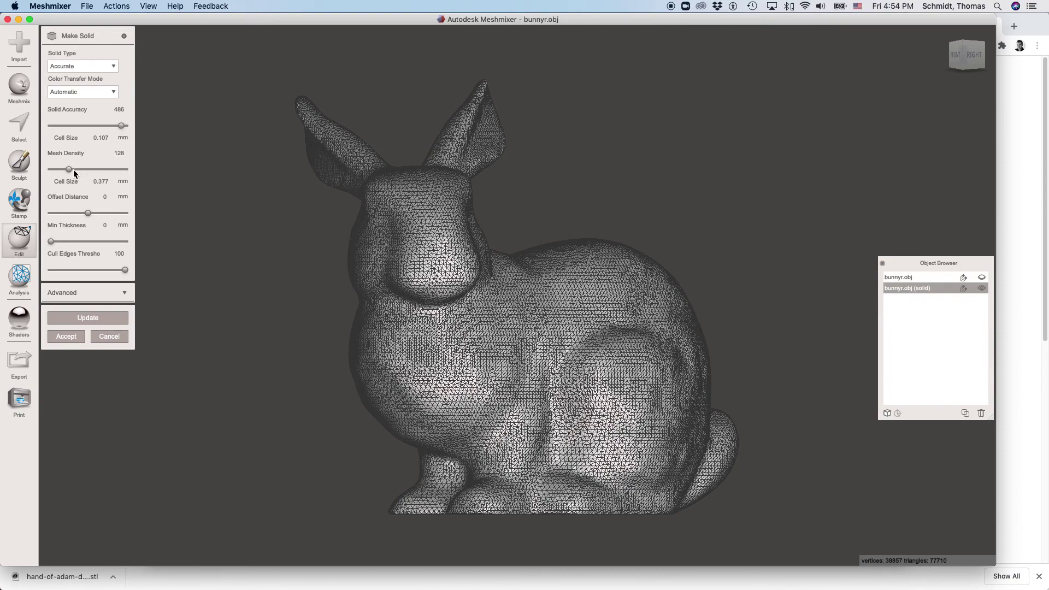
drag(70, 170, 96, 172)
click(91, 317)
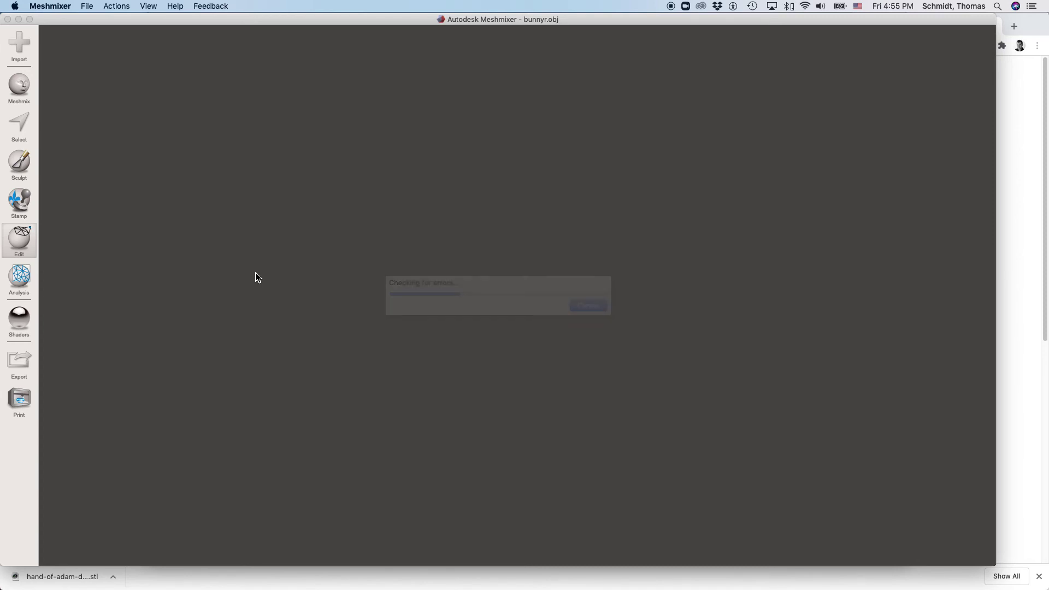
Inspect the denser bunny mesh up close and accept the Make Solid result
right_drag(533, 361, 493, 382)
scroll(375, 300, up, 5)
scroll(415, 328, up, 10)
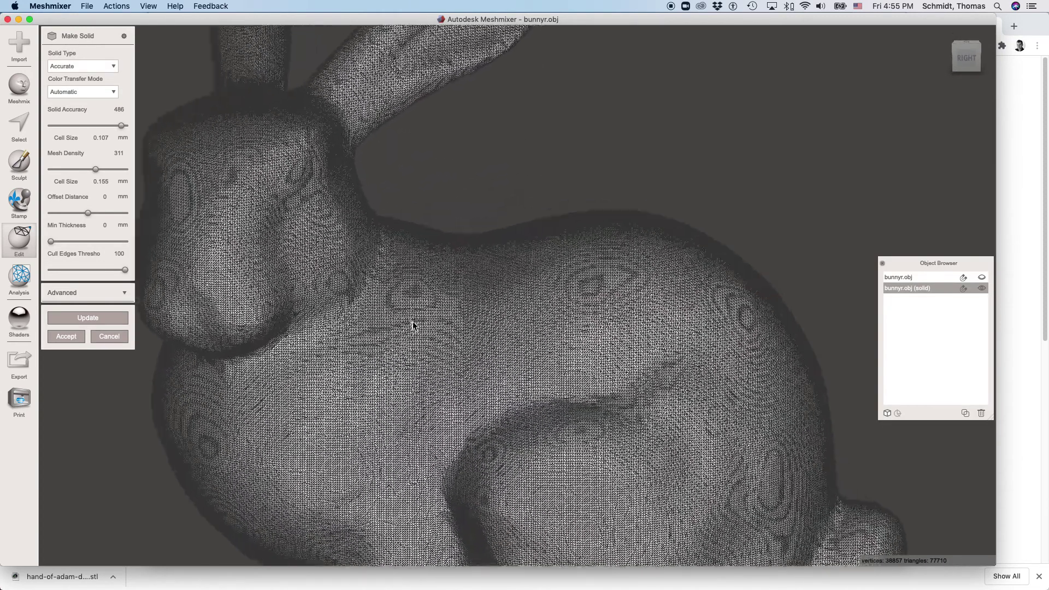
scroll(415, 335, up, 5)
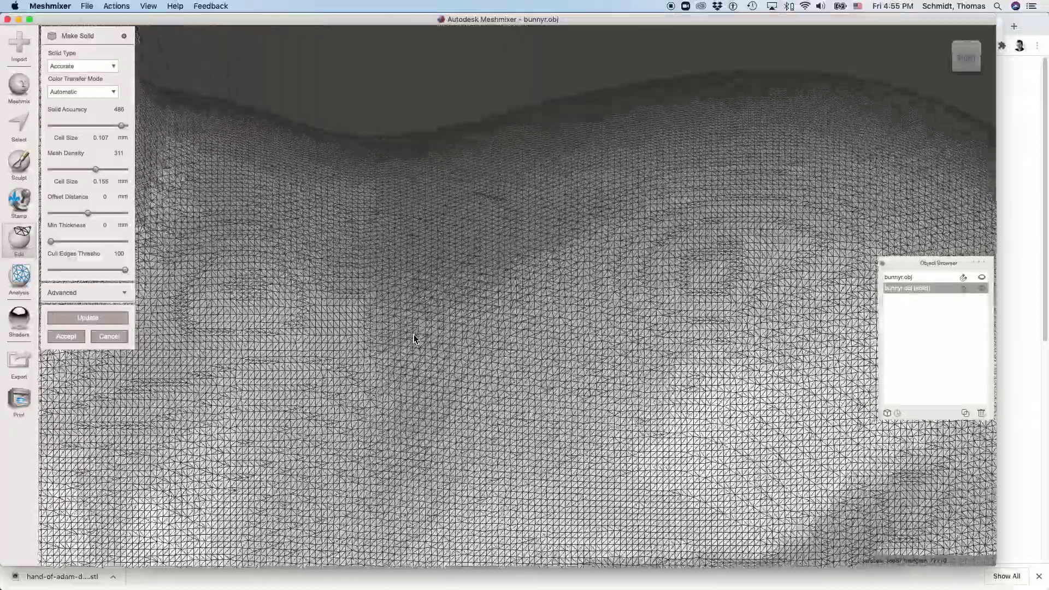
scroll(461, 363, down, 10)
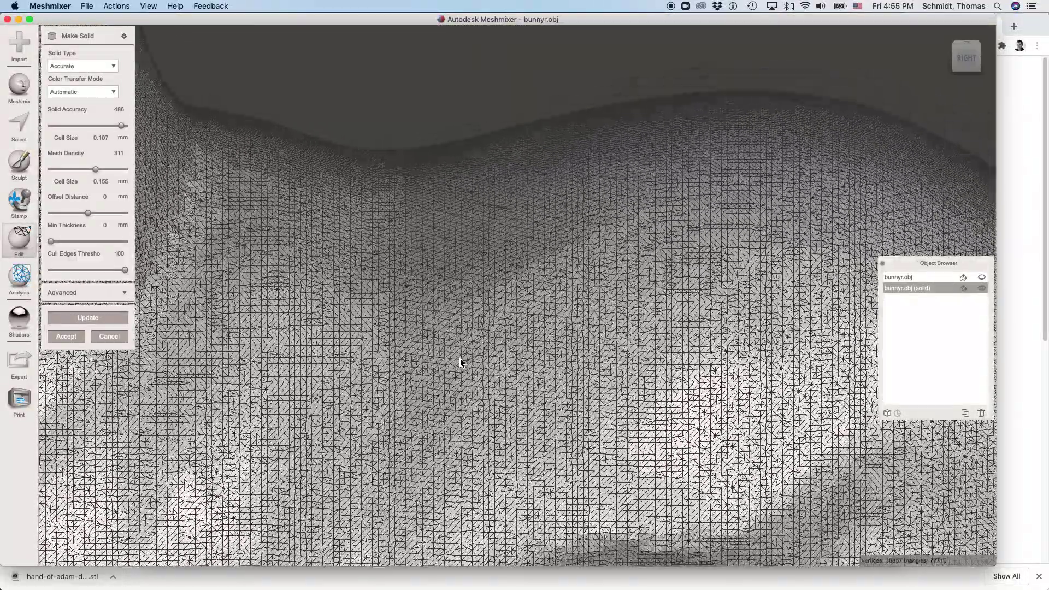
scroll(461, 358, down, 6)
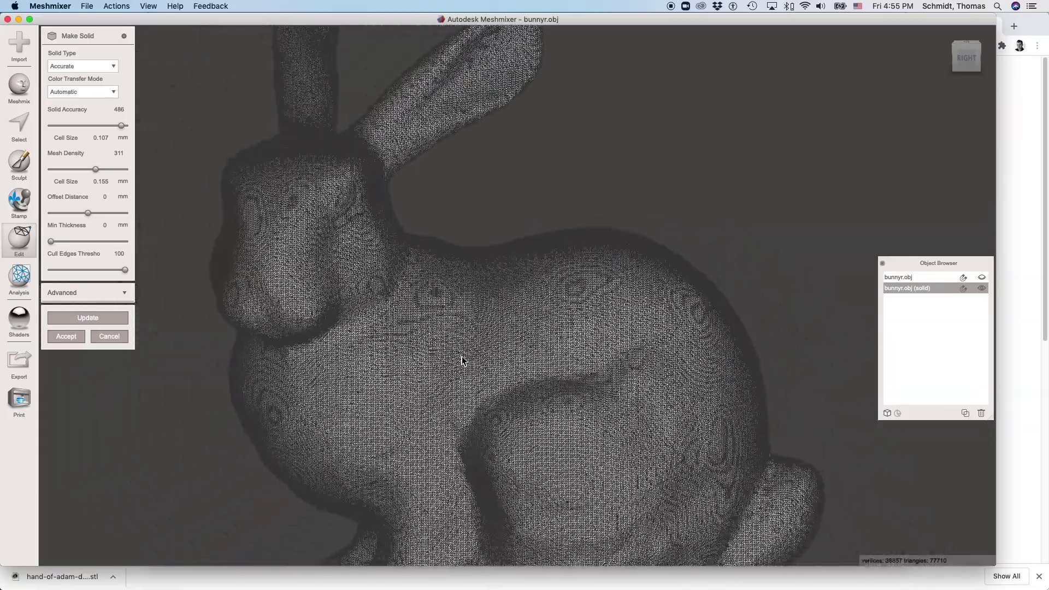
click(69, 336)
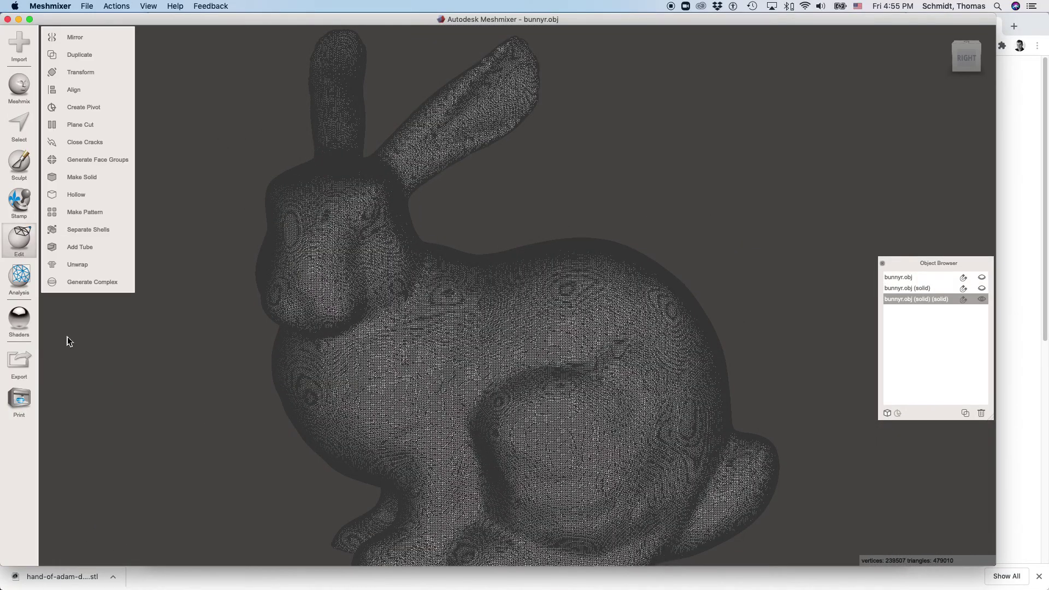
Export the denser solid bunny in STL Binary Format as Bunny-test2 to the Misc Downloads folder
click(88, 6)
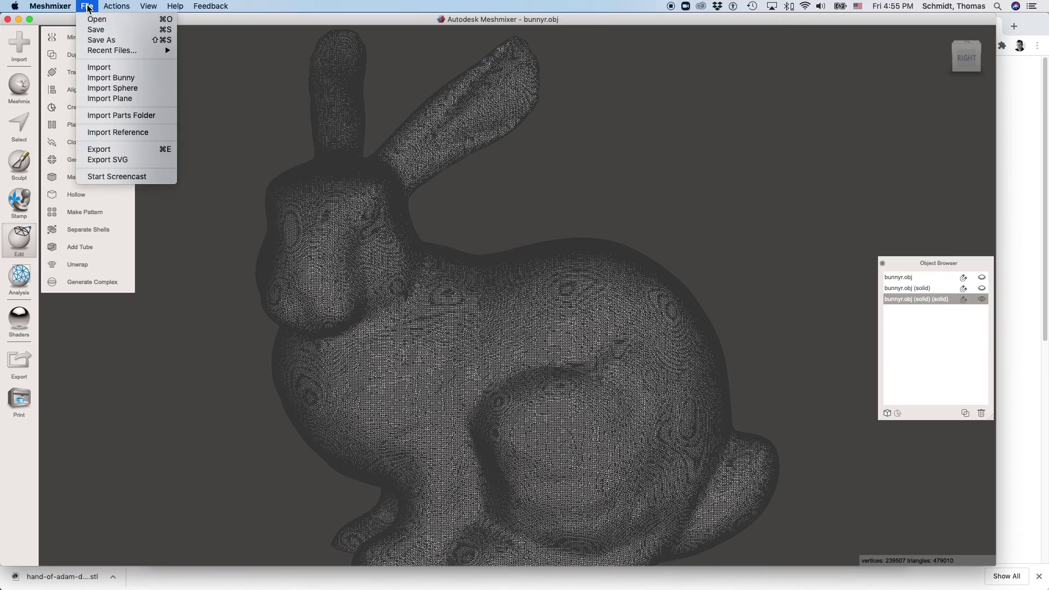
click(126, 153)
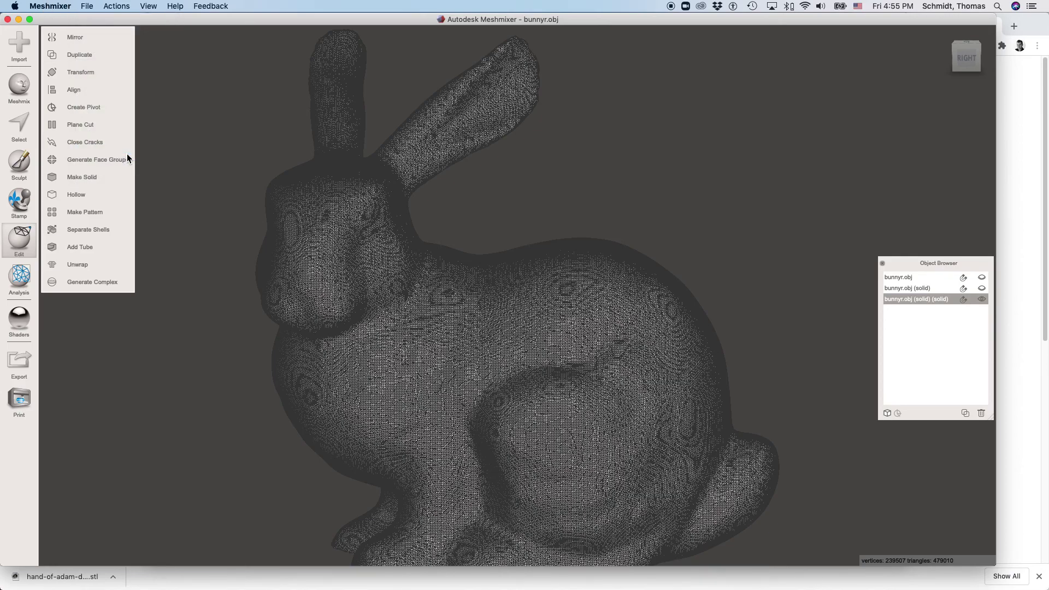
click(400, 134)
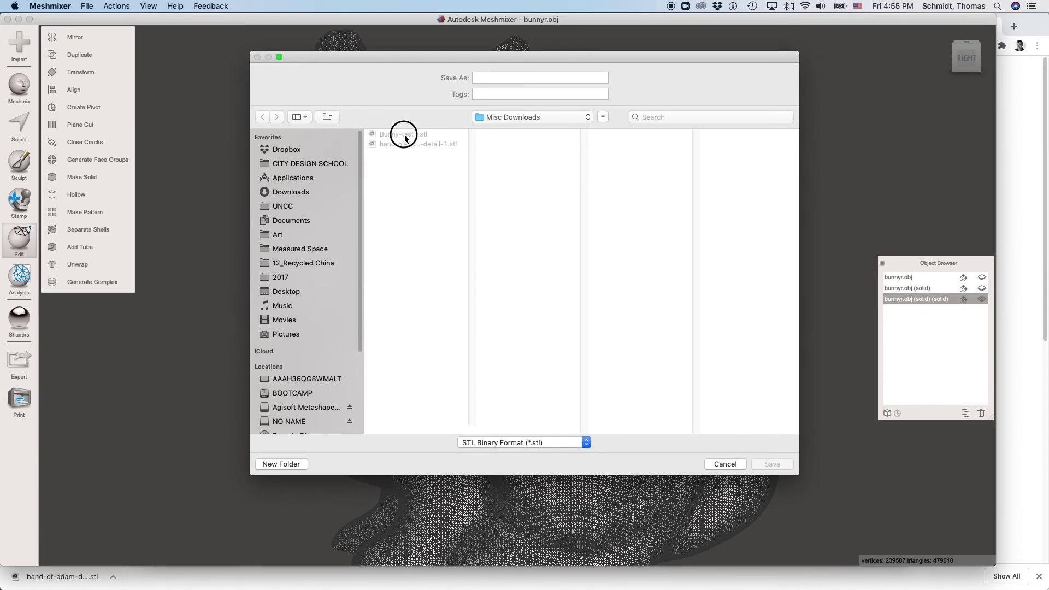
click(515, 80)
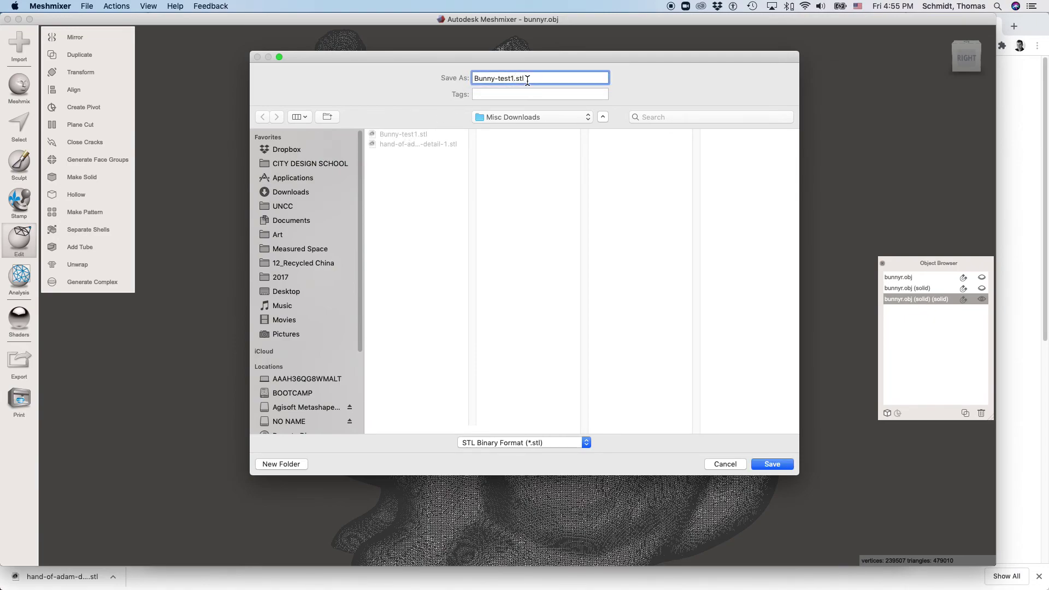
key(BackSpace)
text(2)
click(769, 465)
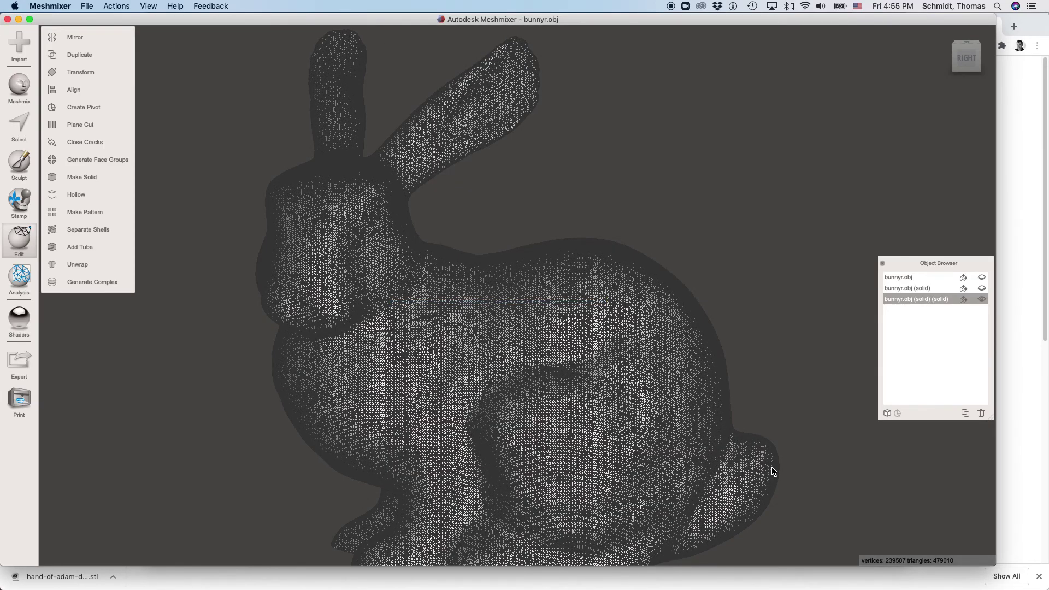
Compare the file sizes of Bunny-test1.stl and Bunny-test2.stl in Finder, and return to Meshmixer
key(ctrl+Up)
click(437, 419)
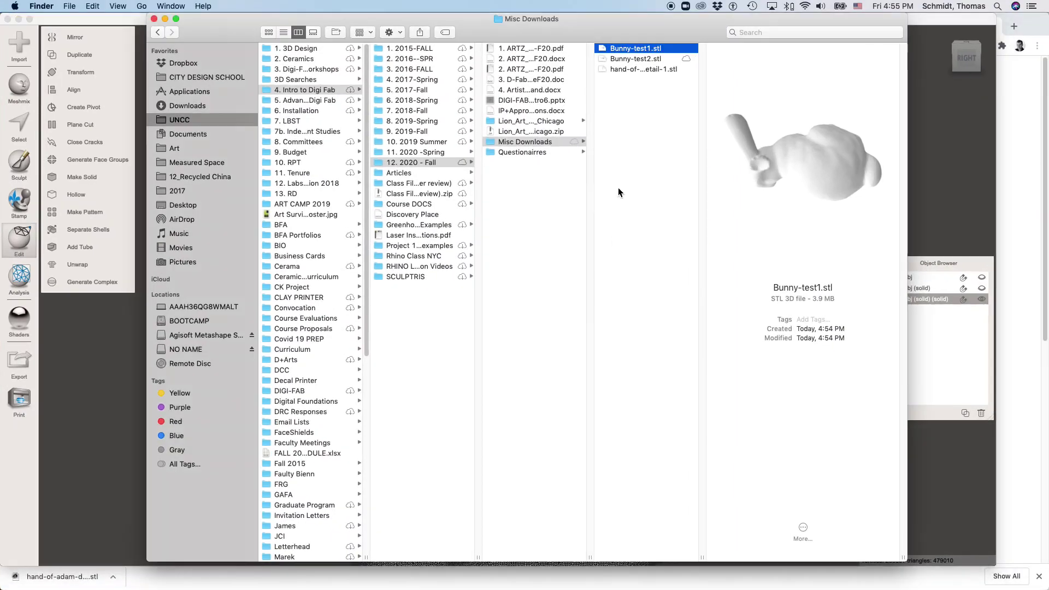
click(631, 59)
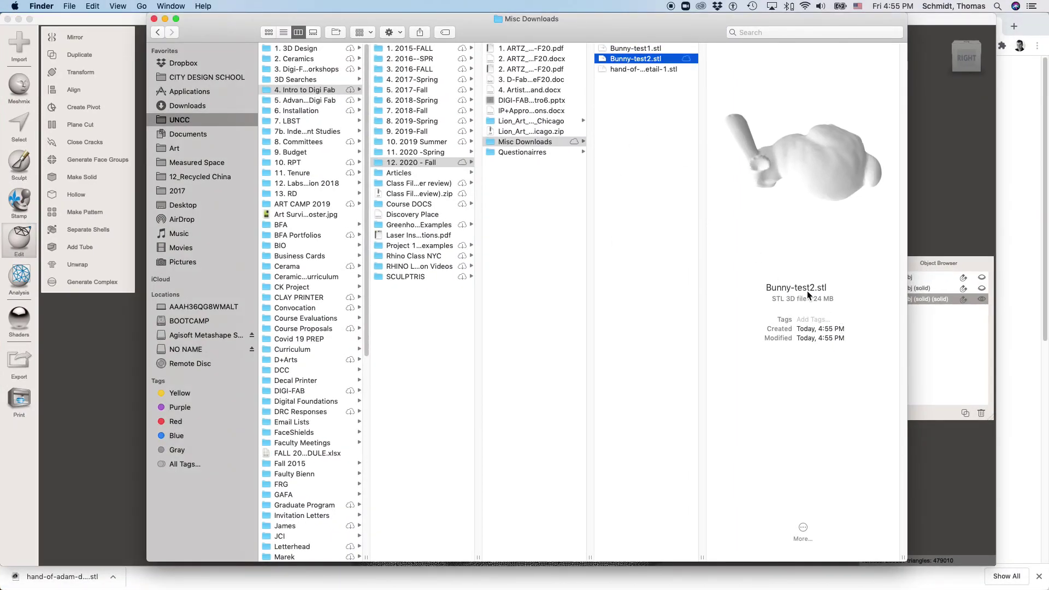
click(632, 51)
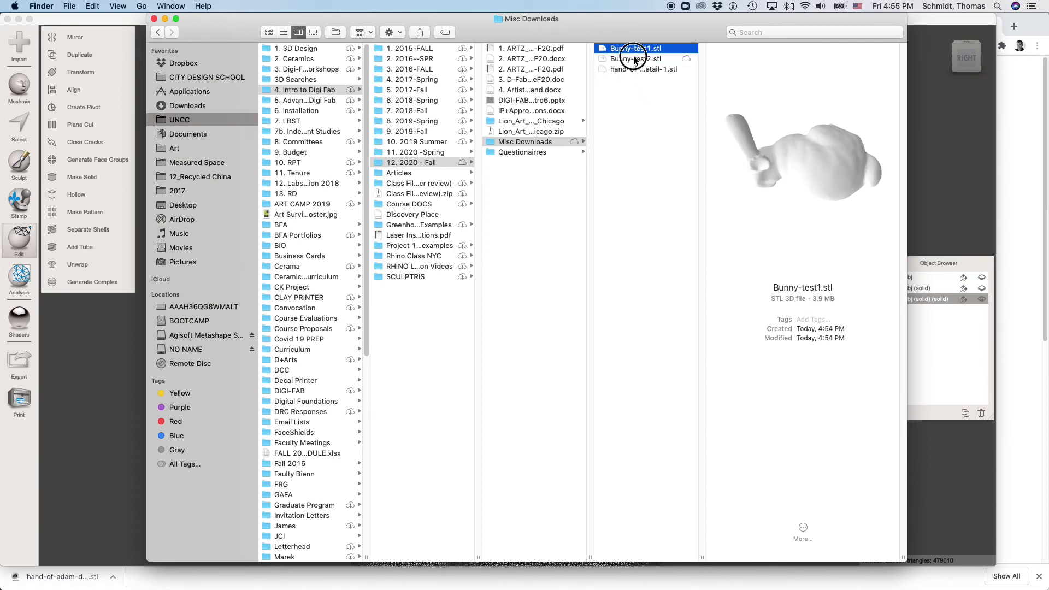
click(633, 59)
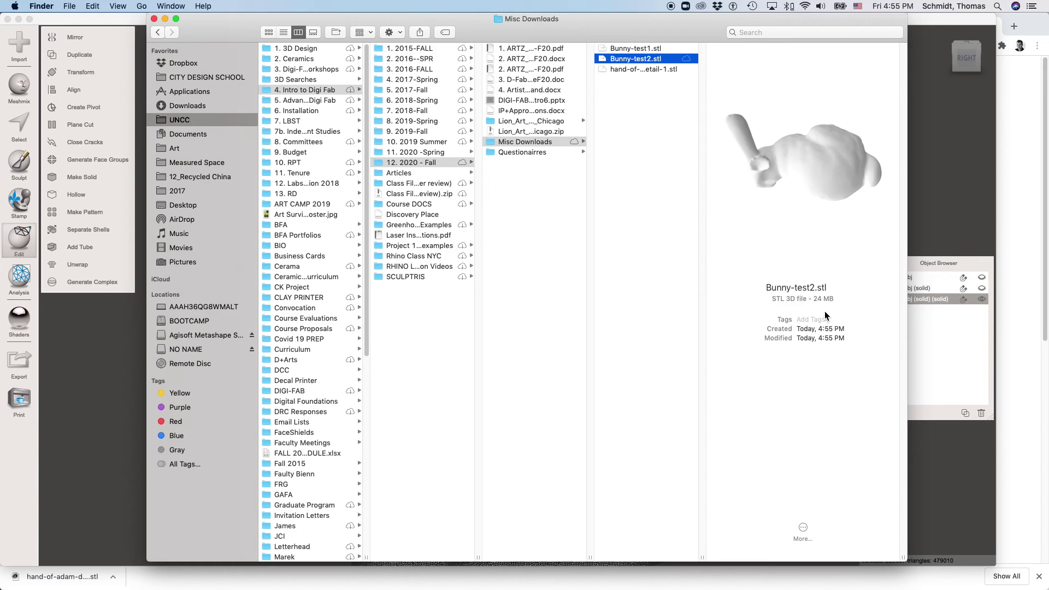
click(107, 21)
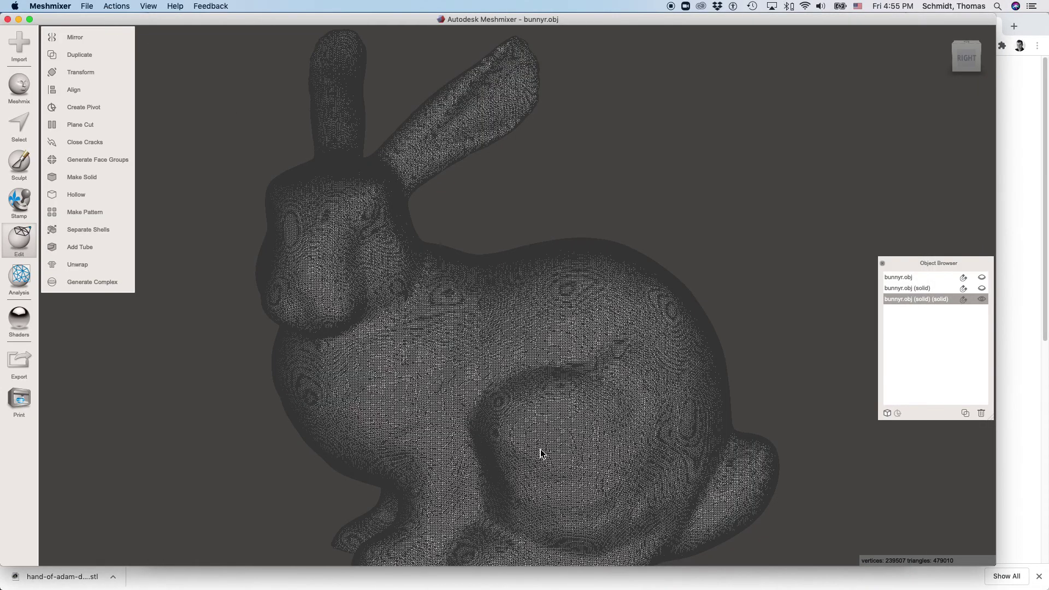
Examine the dense bunny mesh at several distances and turn off its wireframe display
scroll(523, 326, up, 5)
scroll(524, 326, down, 10)
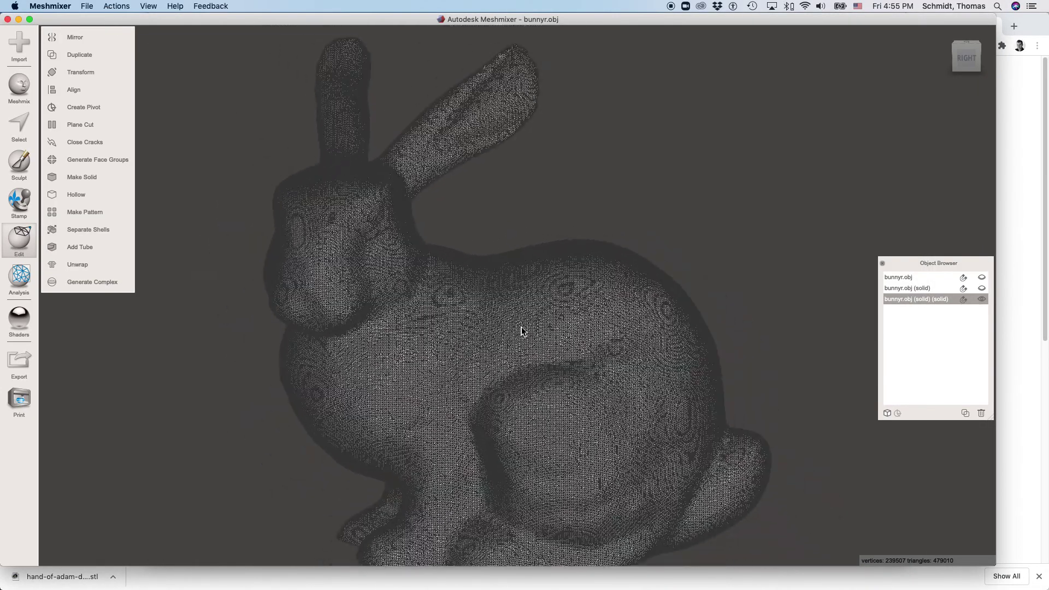
scroll(523, 324, up, 5)
scroll(524, 325, up, 3)
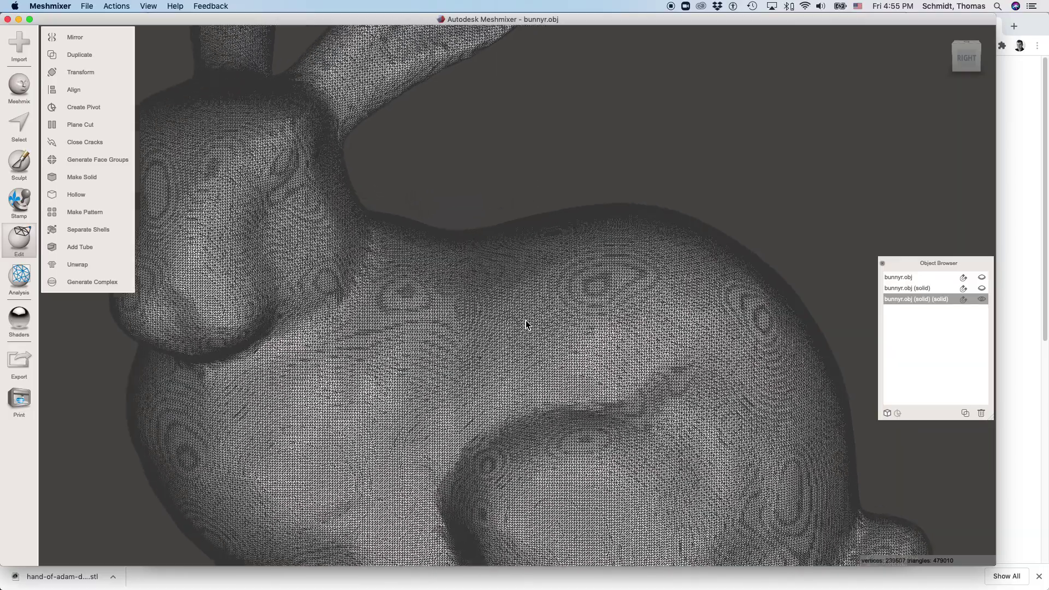
scroll(525, 323, down, 8)
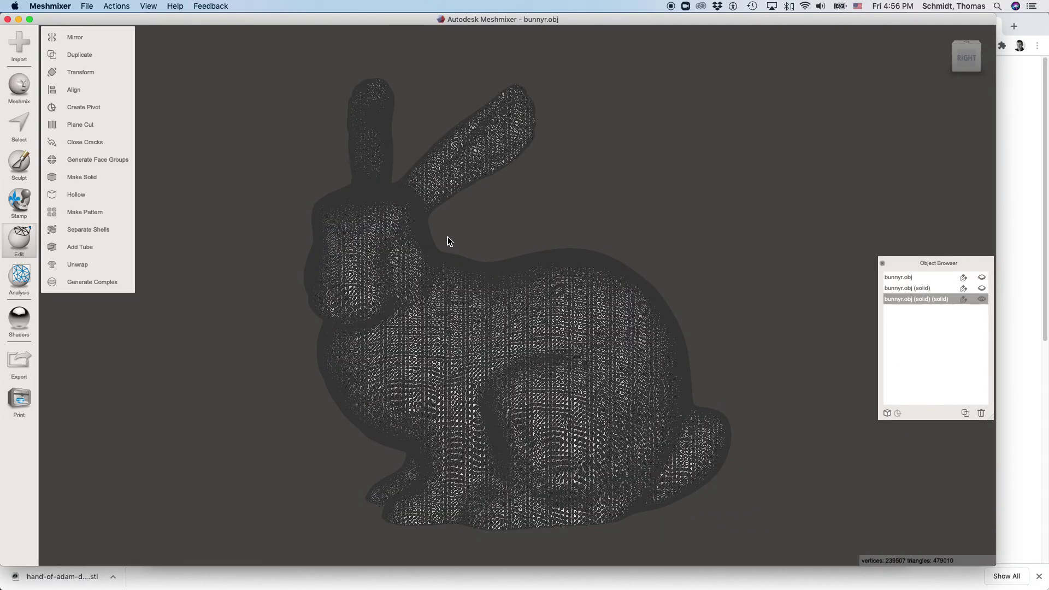
key(w)
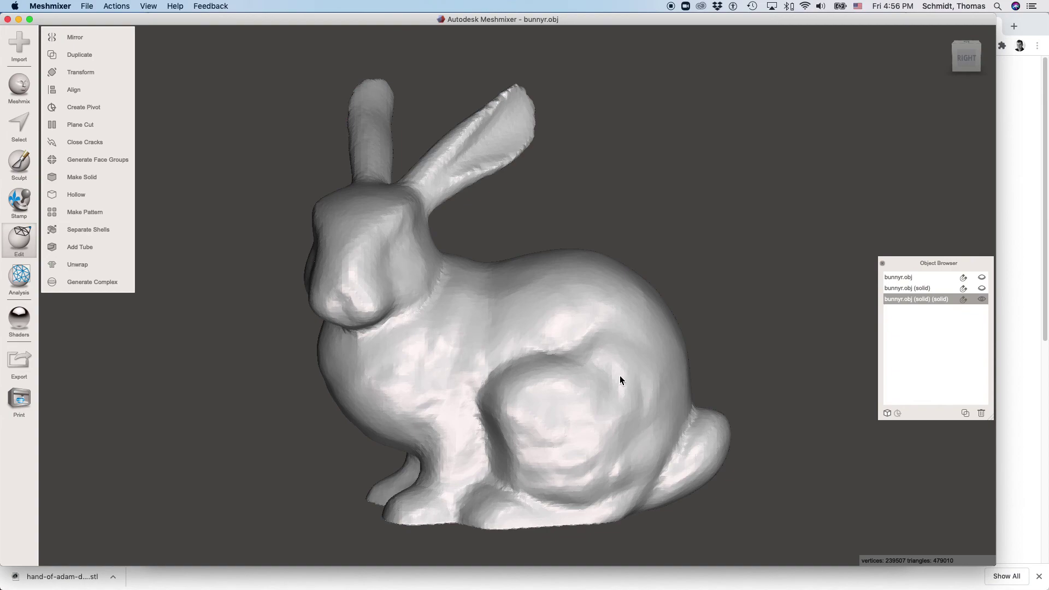
right_drag(528, 362, 534, 323)
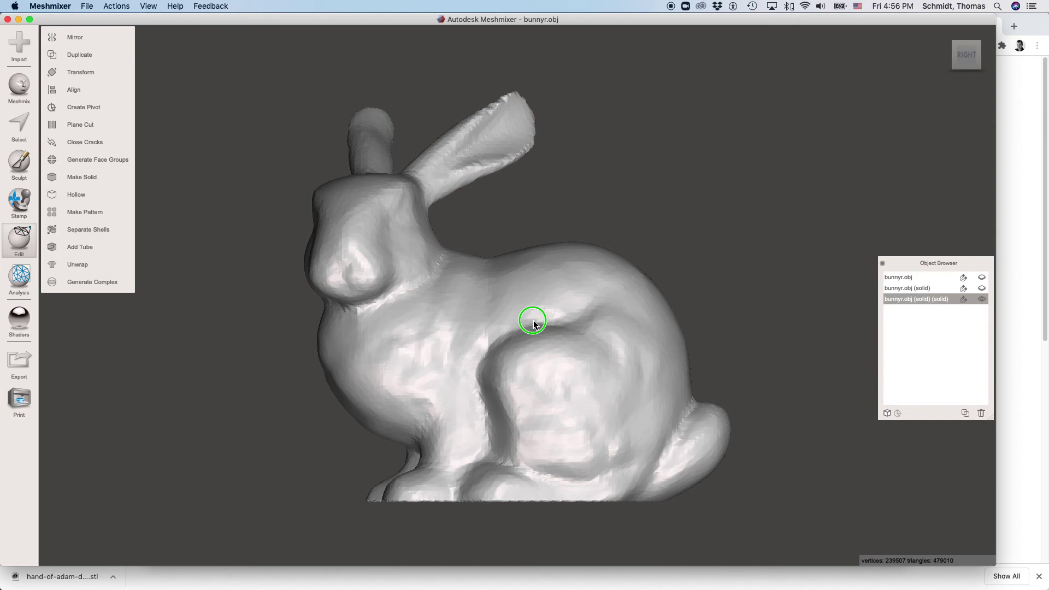
right_drag(533, 345, 528, 368)
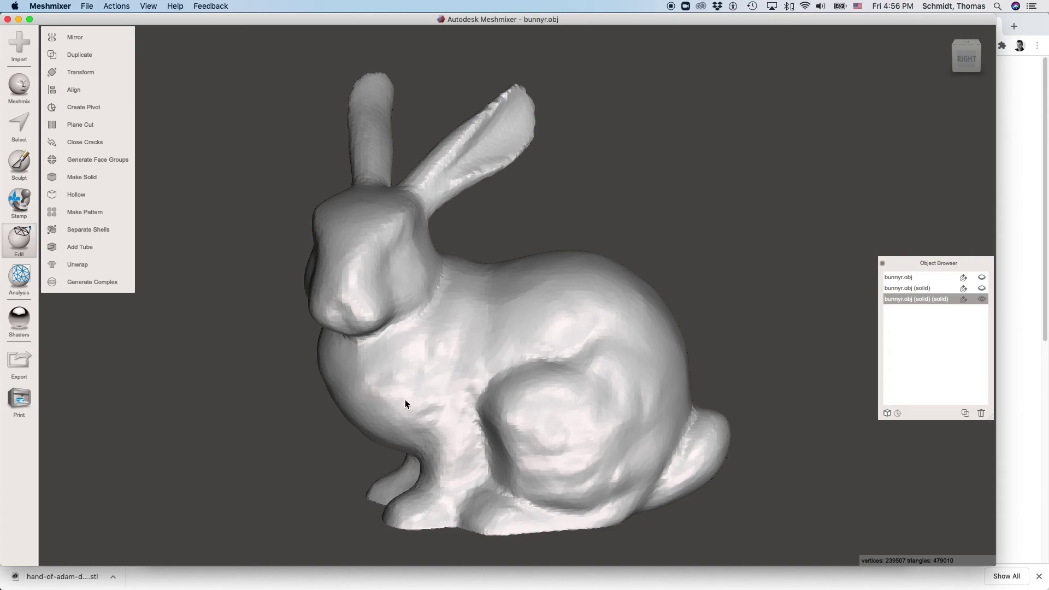
right_drag(486, 368, 487, 323)
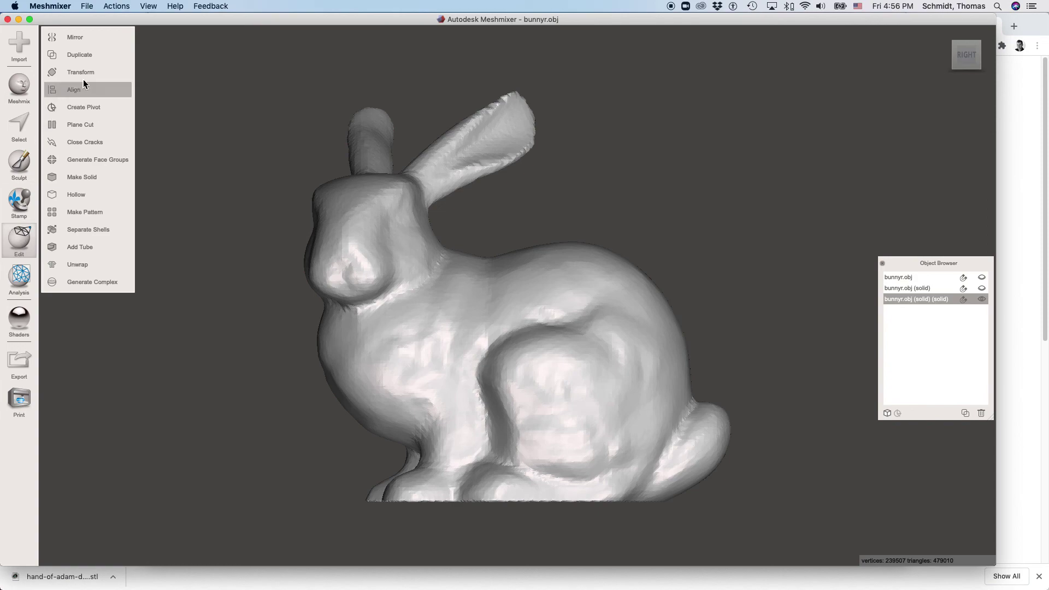
click(96, 38)
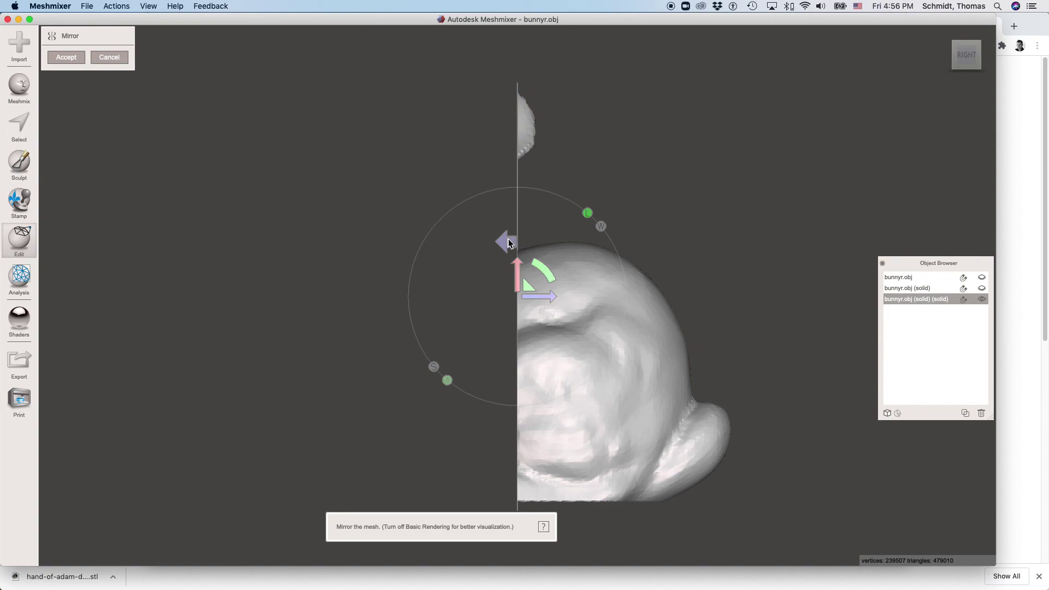
right_drag(739, 354, 762, 335)
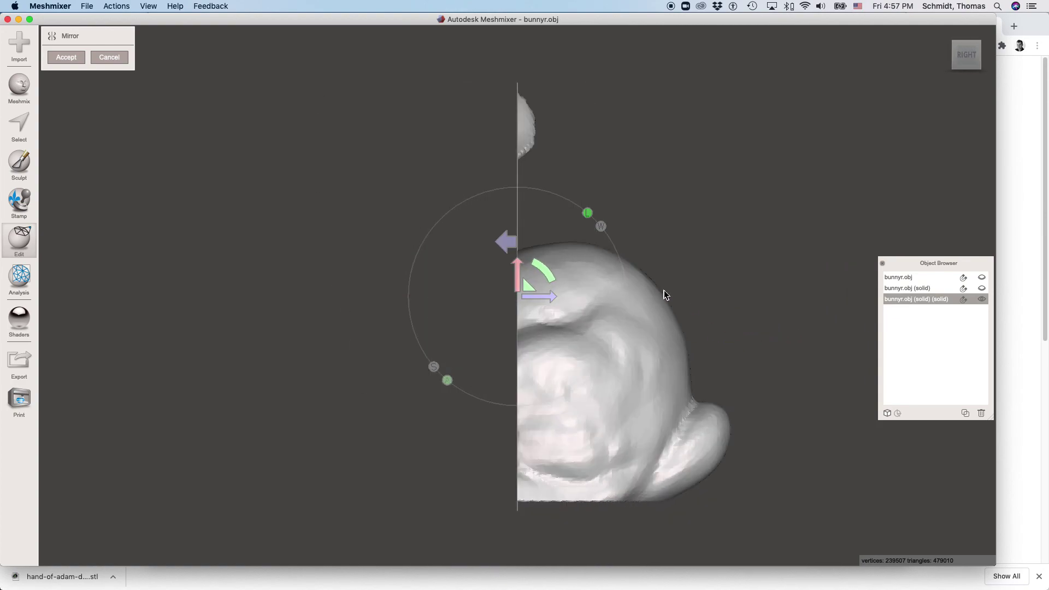
click(502, 248)
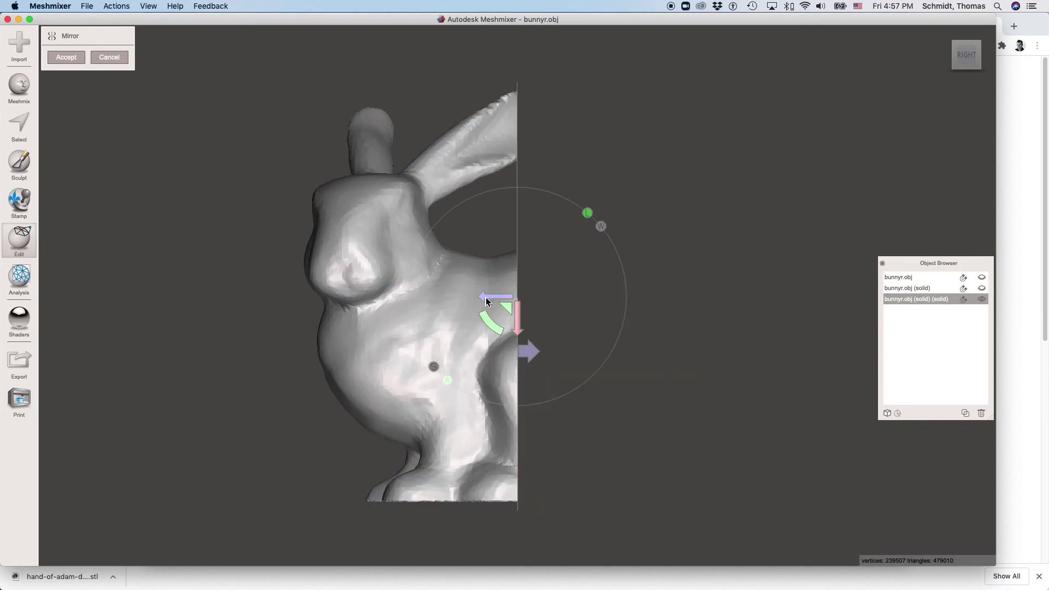
drag(486, 302, 375, 277)
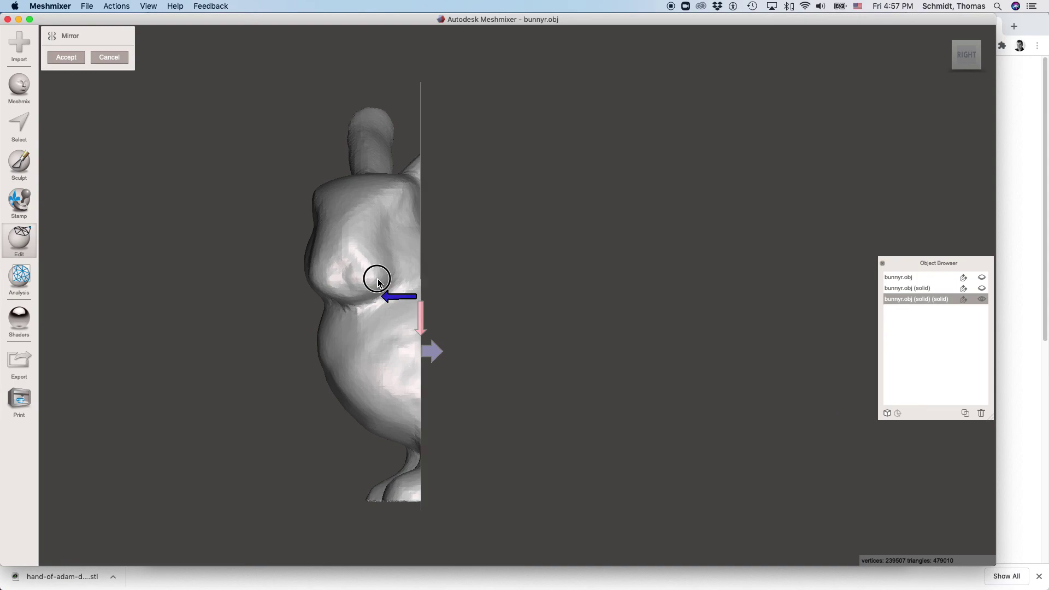
right_drag(621, 333, 569, 417)
drag(386, 280, 405, 289)
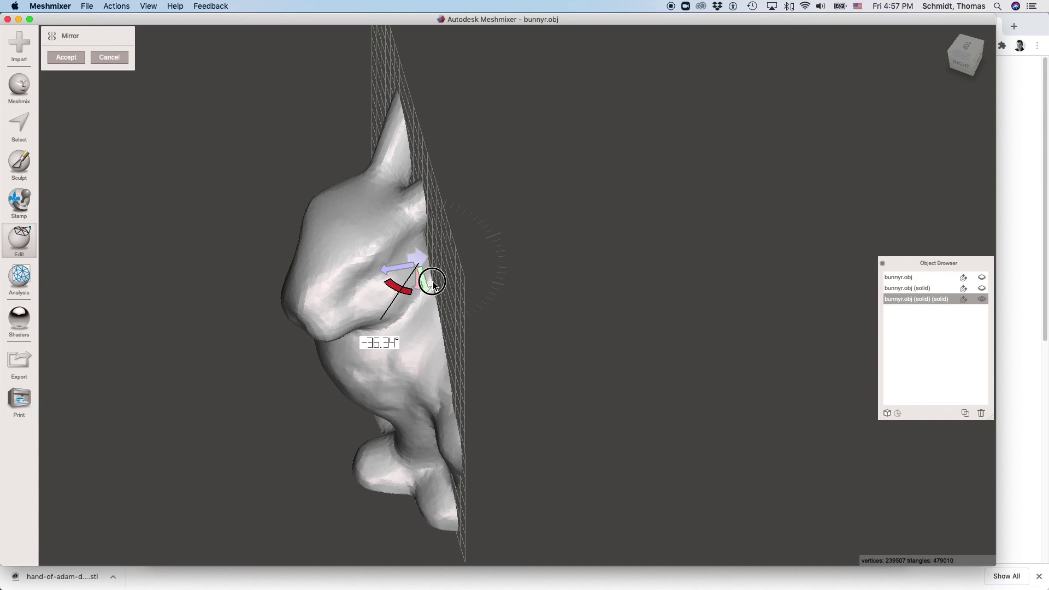
mouse_move(433, 284)
mouse_down()
mouse_move(443, 280)
mouse_move(410, 288)
mouse_move(444, 284)
mouse_move(434, 288)
mouse_up()
right_drag(405, 319, 398, 276)
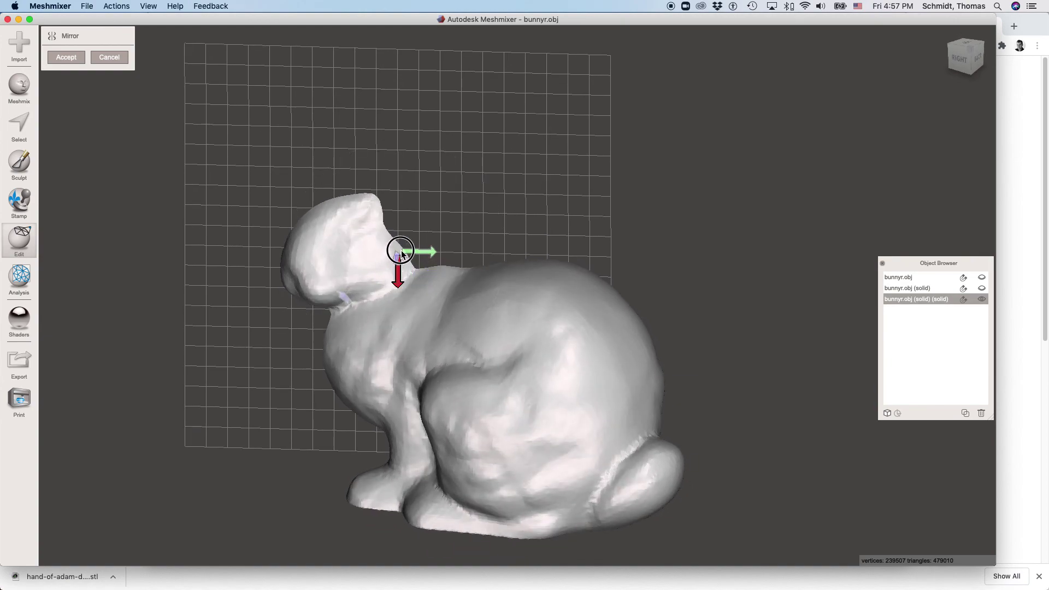
drag(402, 238, 403, 238)
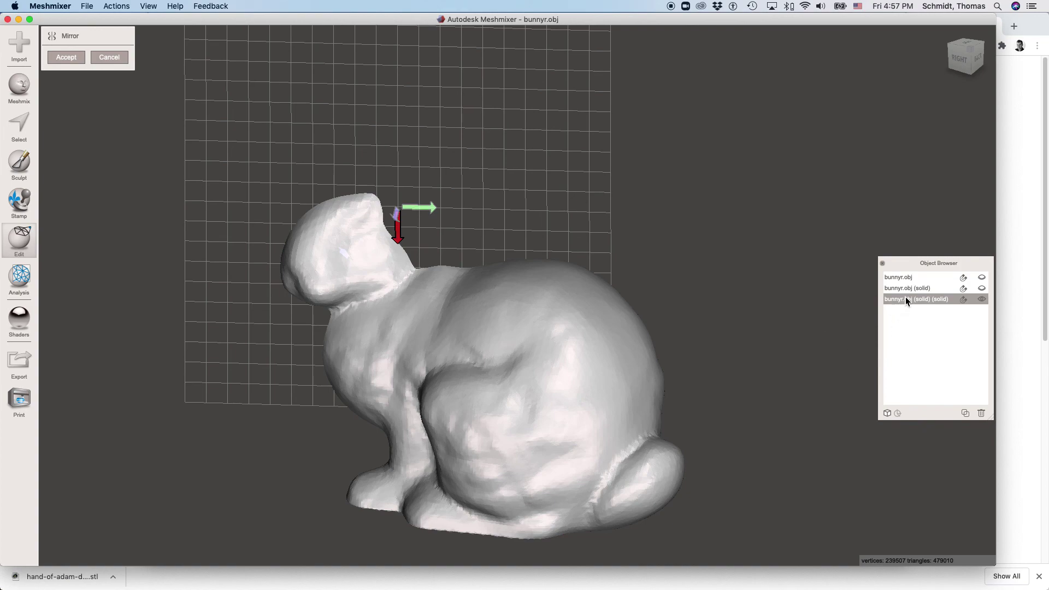
click(102, 56)
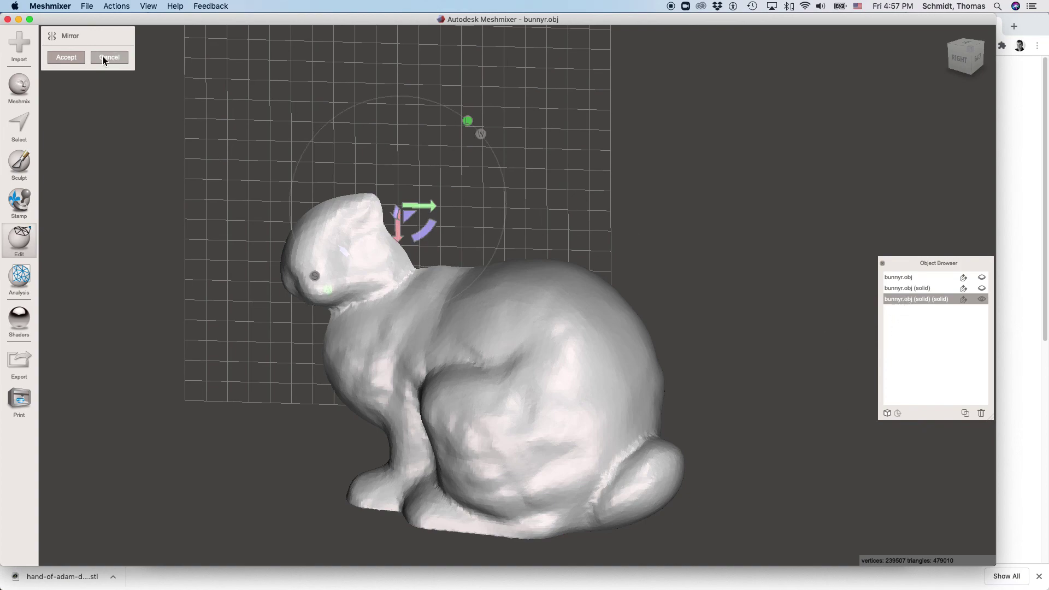
Delete the denser solid bunny, select bunnyr.obj (solid) and make it visible
click(981, 414)
click(905, 289)
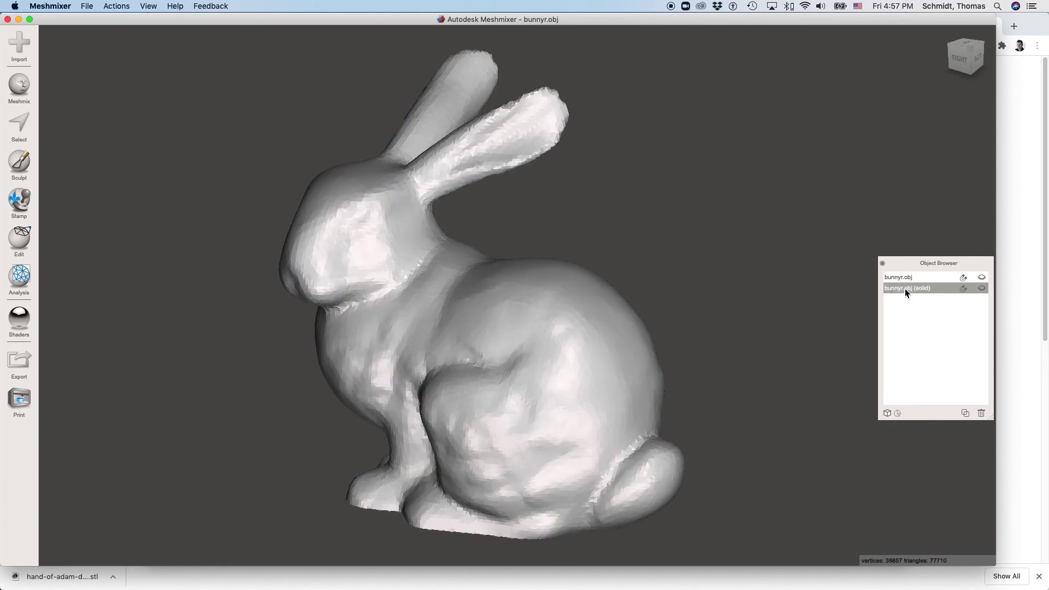
right_drag(726, 298, 705, 320)
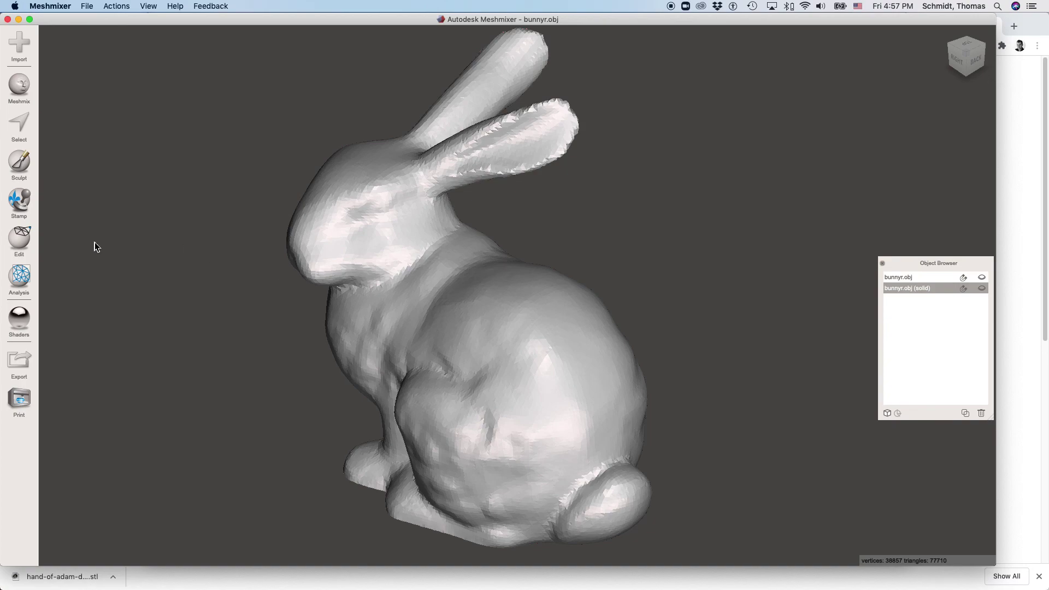
click(24, 241)
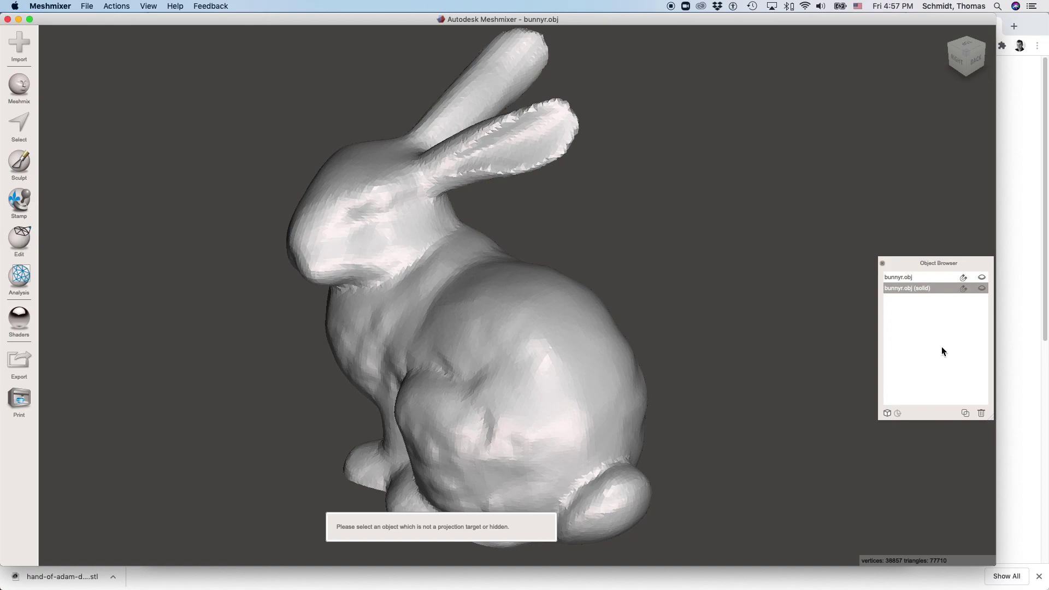
click(982, 288)
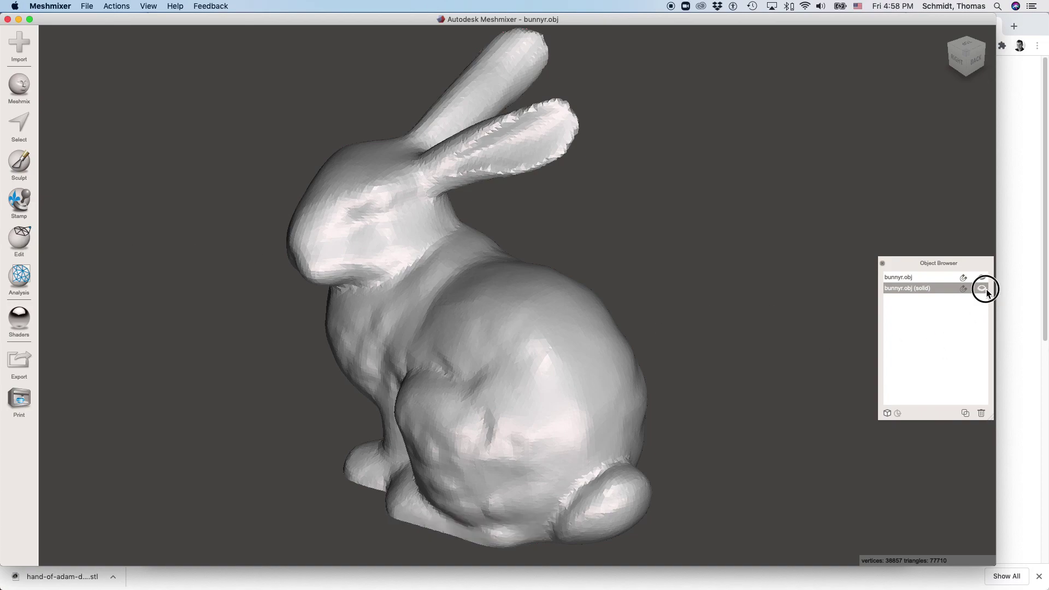
Start a Mirror on the visible solid bunny, keeping the head side and shifting the mirror plane towards the head
click(25, 240)
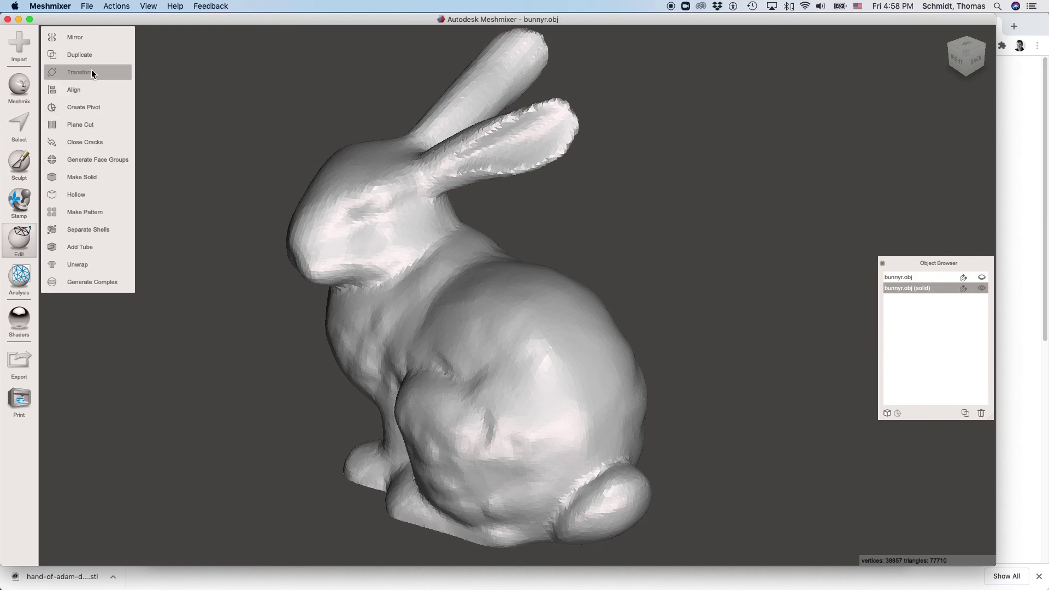
click(87, 35)
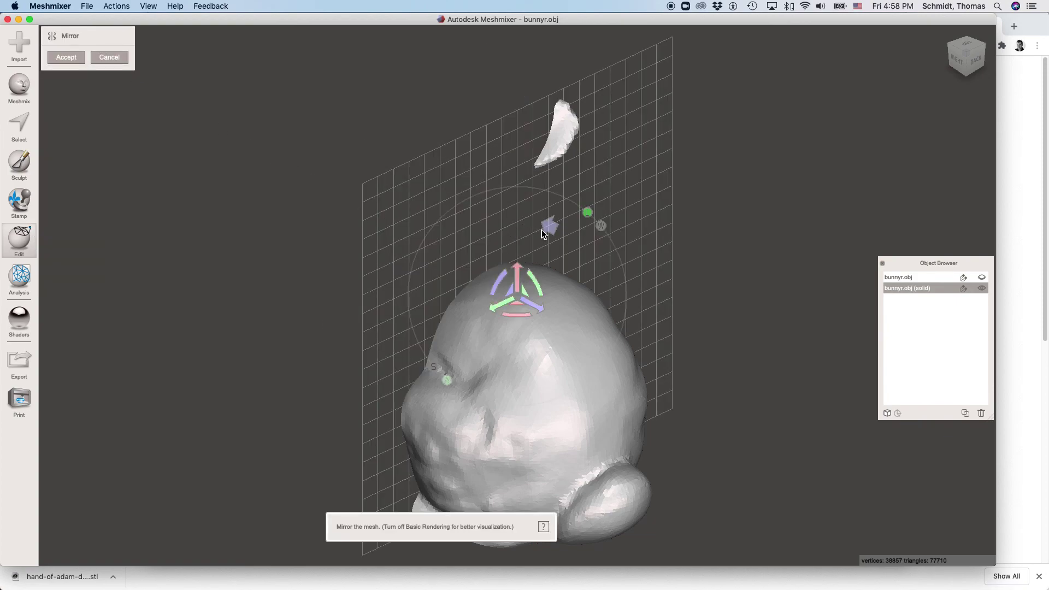
drag(486, 283, 452, 241)
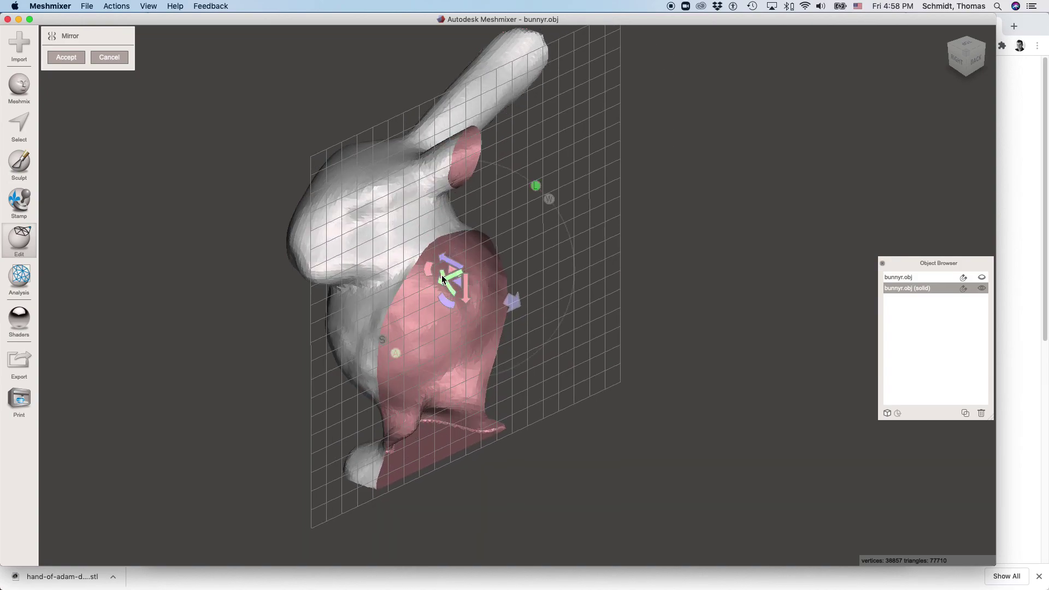
Angle the mirror plane through the bunny's ears and body, keep the head side, and accept the mirror
right_drag(667, 371, 571, 362)
mouse_move(421, 275)
mouse_down()
mouse_move(429, 267)
mouse_move(438, 284)
mouse_up()
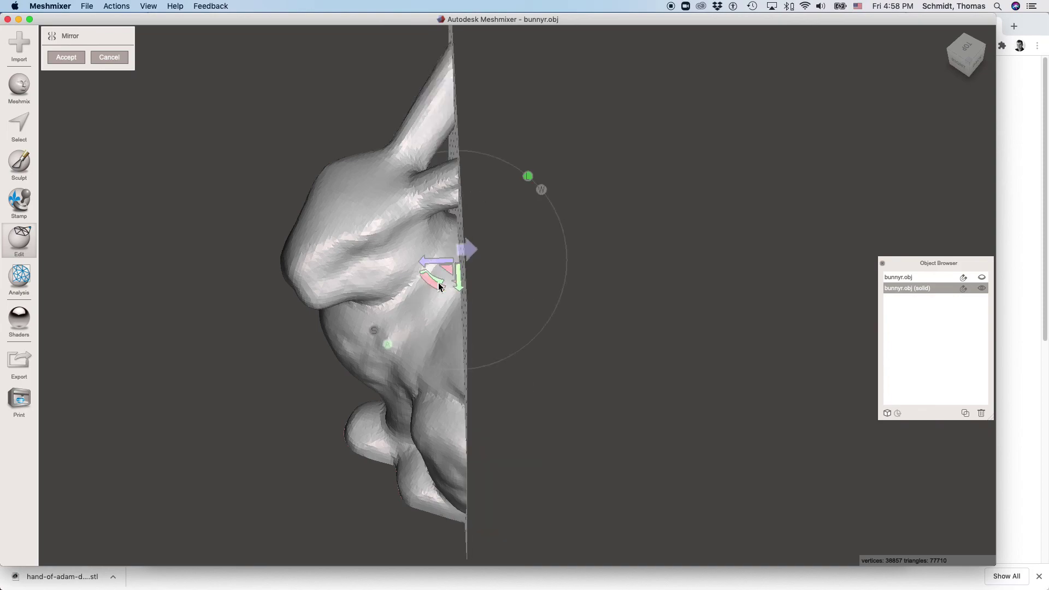
click(474, 249)
drag(431, 263, 433, 263)
right_drag(180, 229, 236, 247)
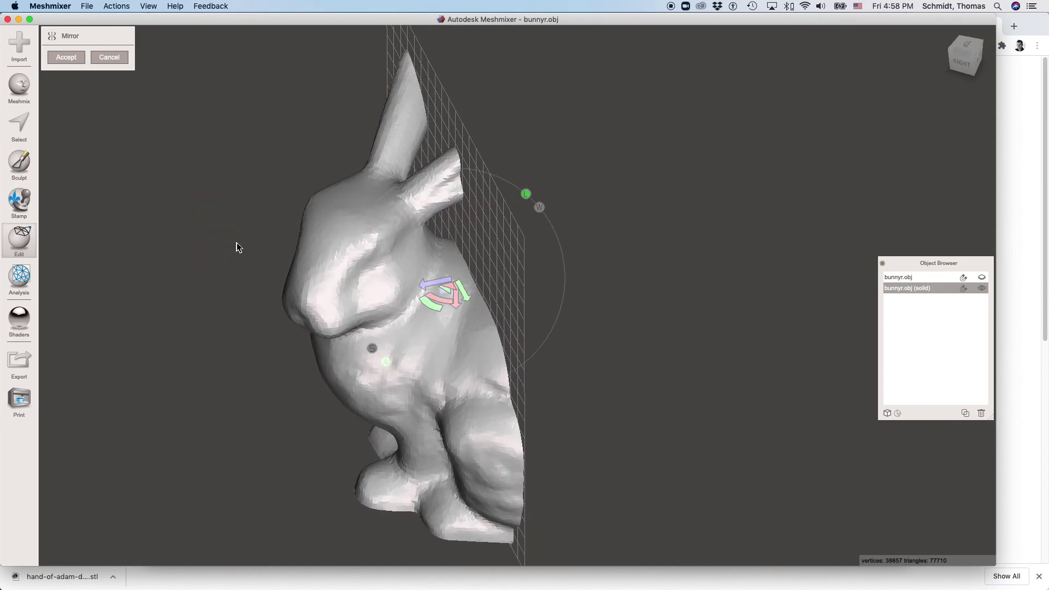
click(65, 57)
right_drag(716, 446, 704, 363)
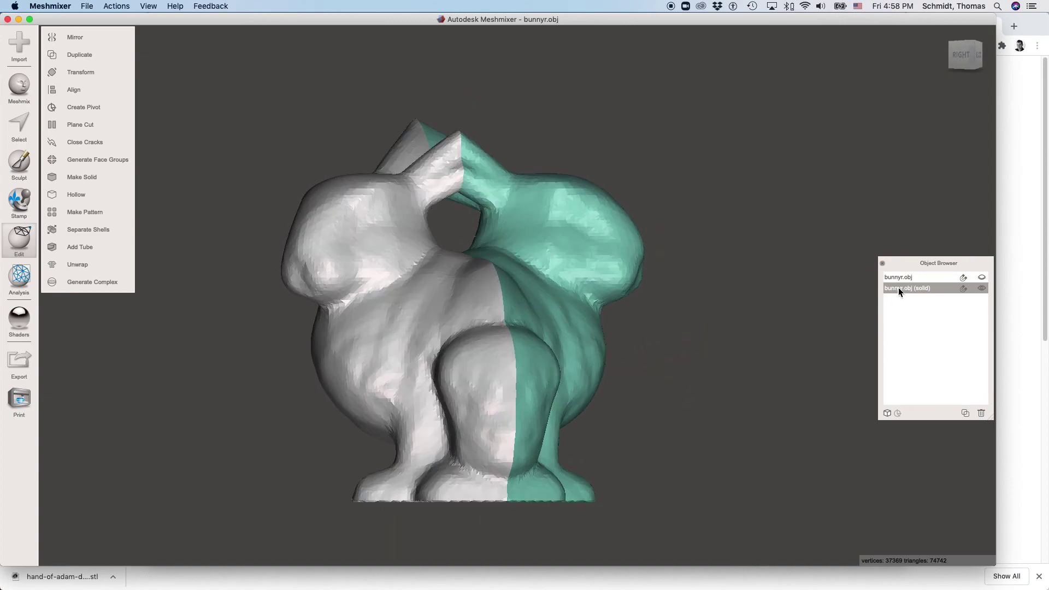